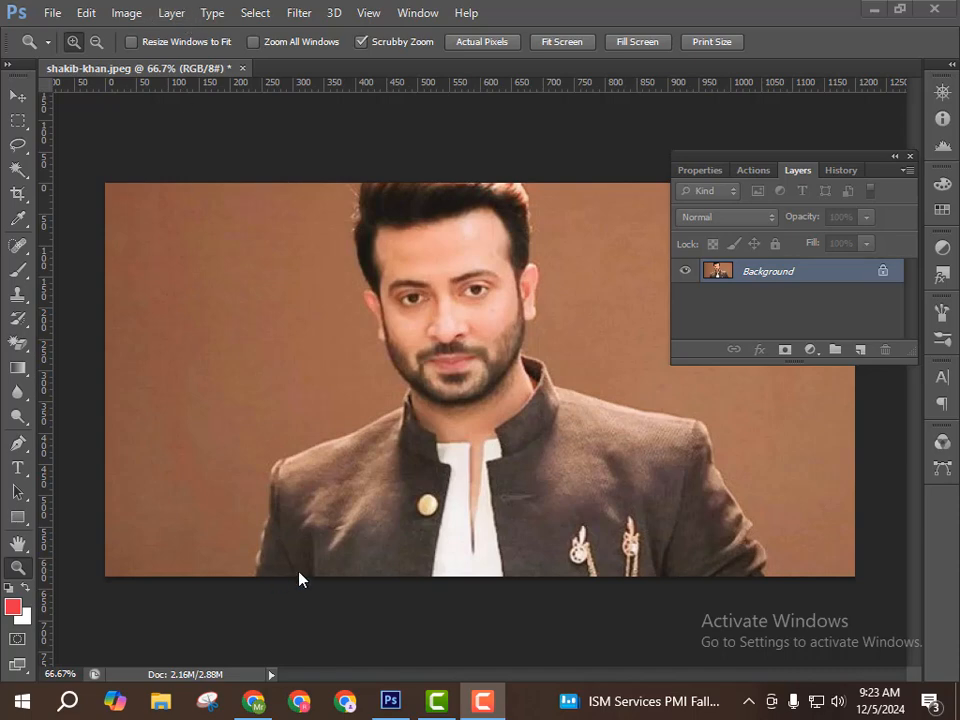
Apply a Brightness/Contrast adjustment to the photo with brightness 38 and contrast 11
click(127, 19)
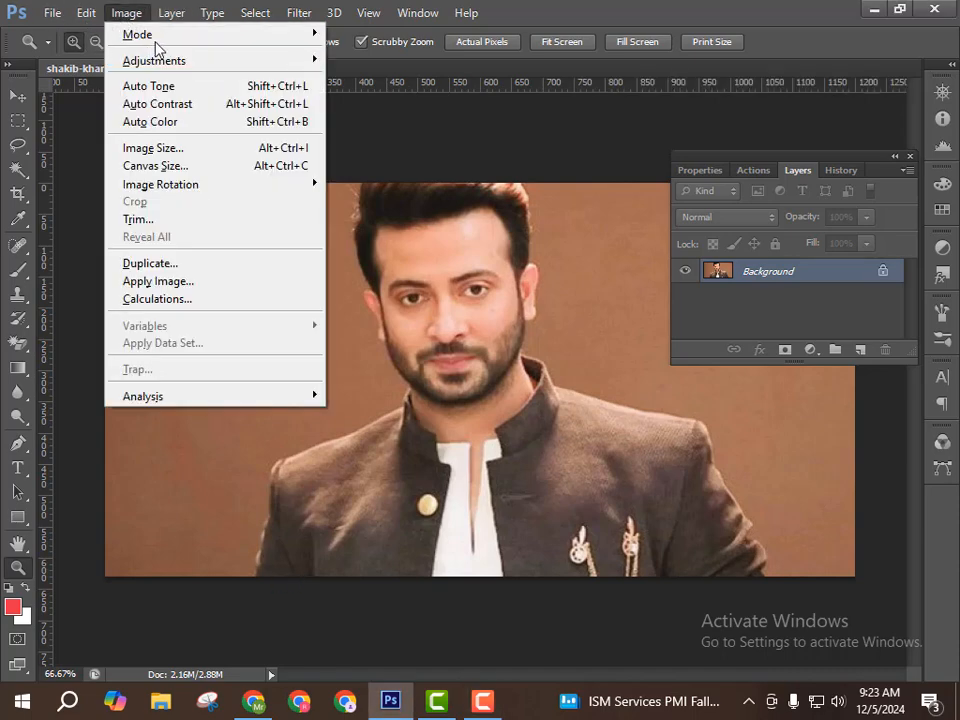
mouse_move(158, 47)
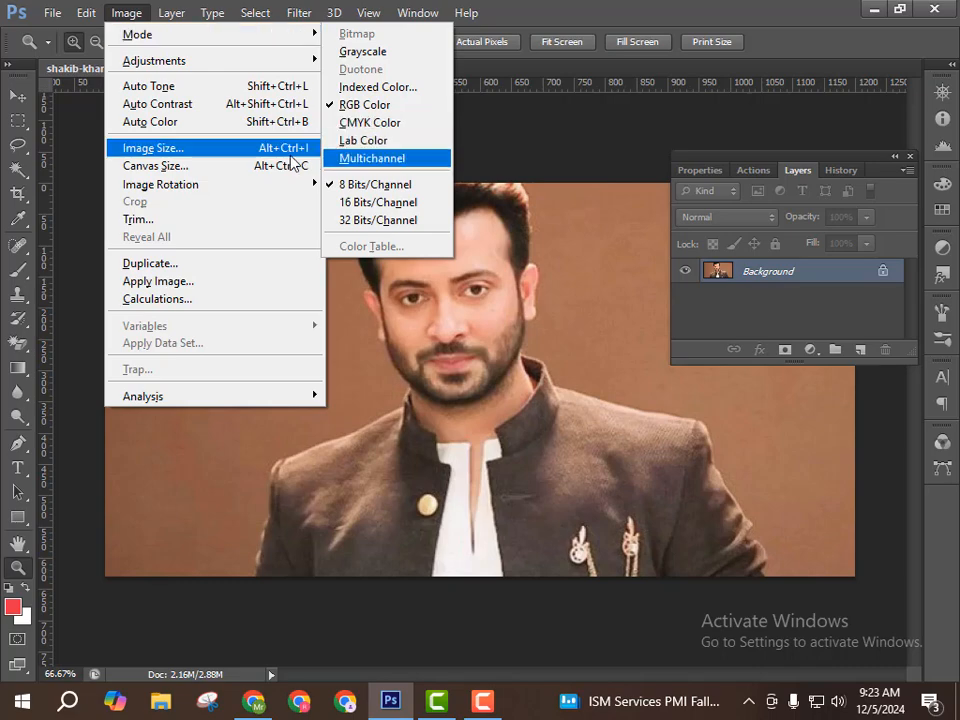
mouse_move(182, 22)
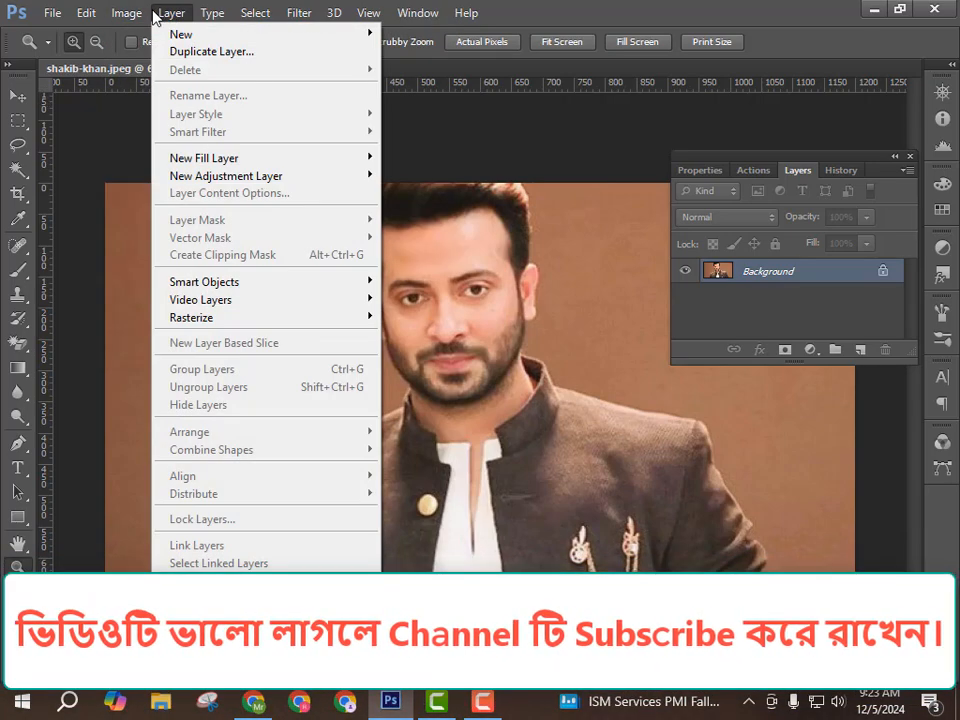
mouse_move(133, 19)
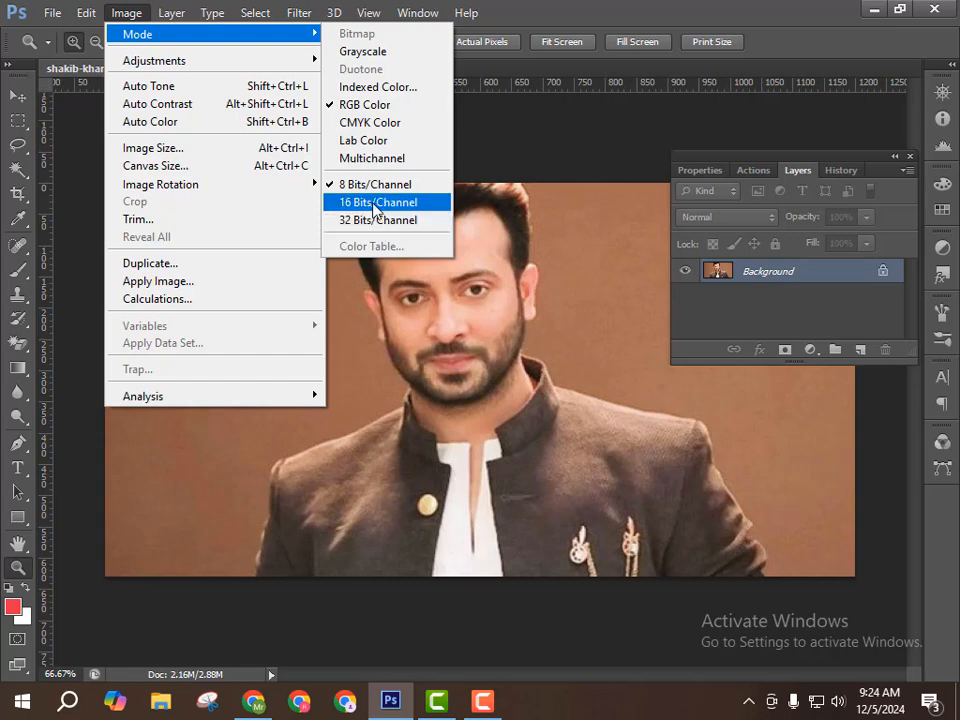
mouse_move(212, 12)
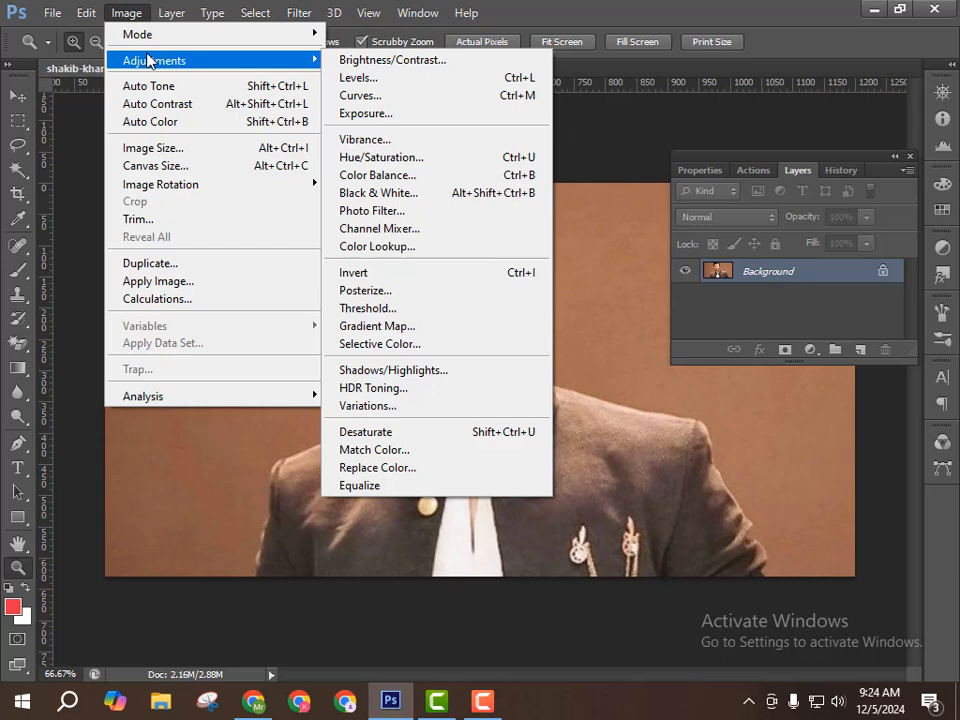
click(397, 62)
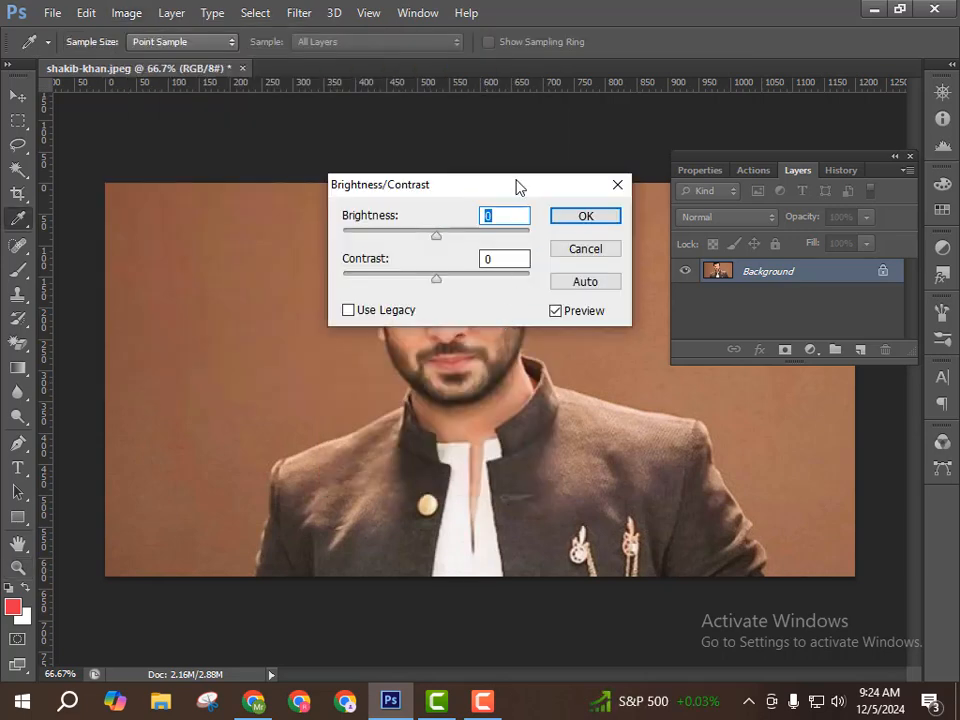
drag(516, 186, 423, 414)
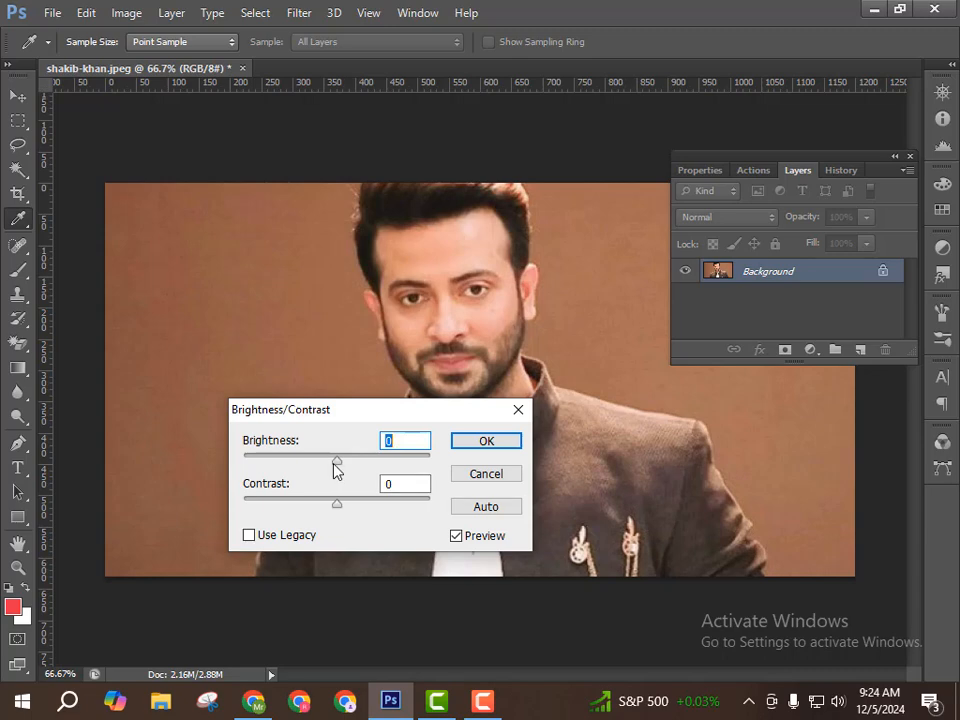
drag(336, 461, 346, 508)
drag(325, 462, 361, 473)
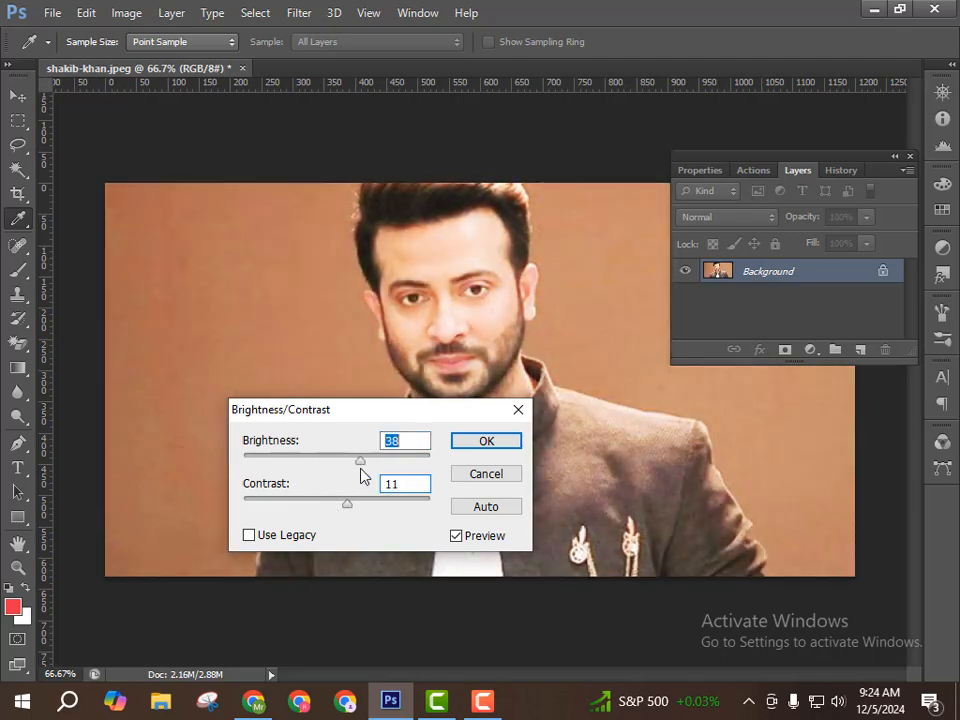
click(470, 446)
key(z)
Try a Levels adjustment on the RGB channel with white input 230, midtone 0.76 and a raised black input
click(124, 13)
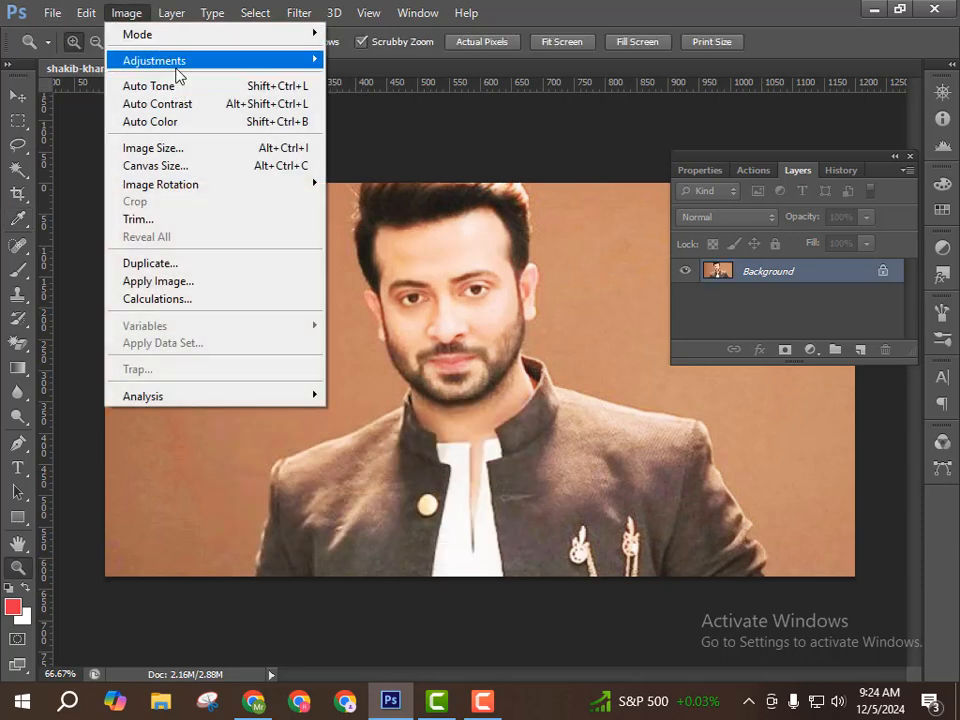
mouse_move(176, 68)
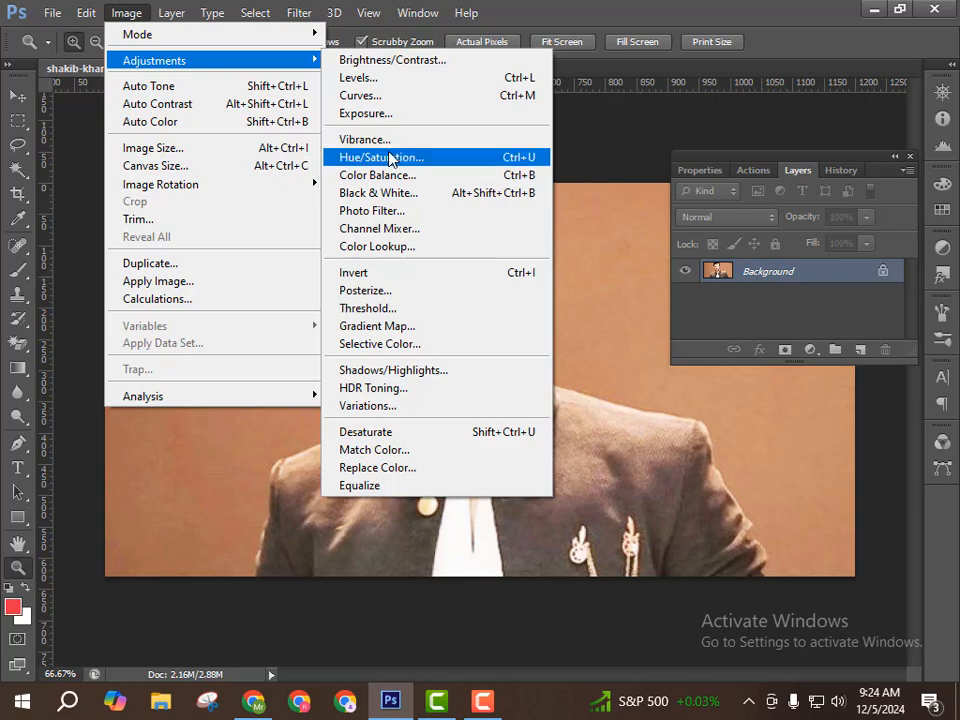
click(388, 84)
drag(482, 154, 812, 176)
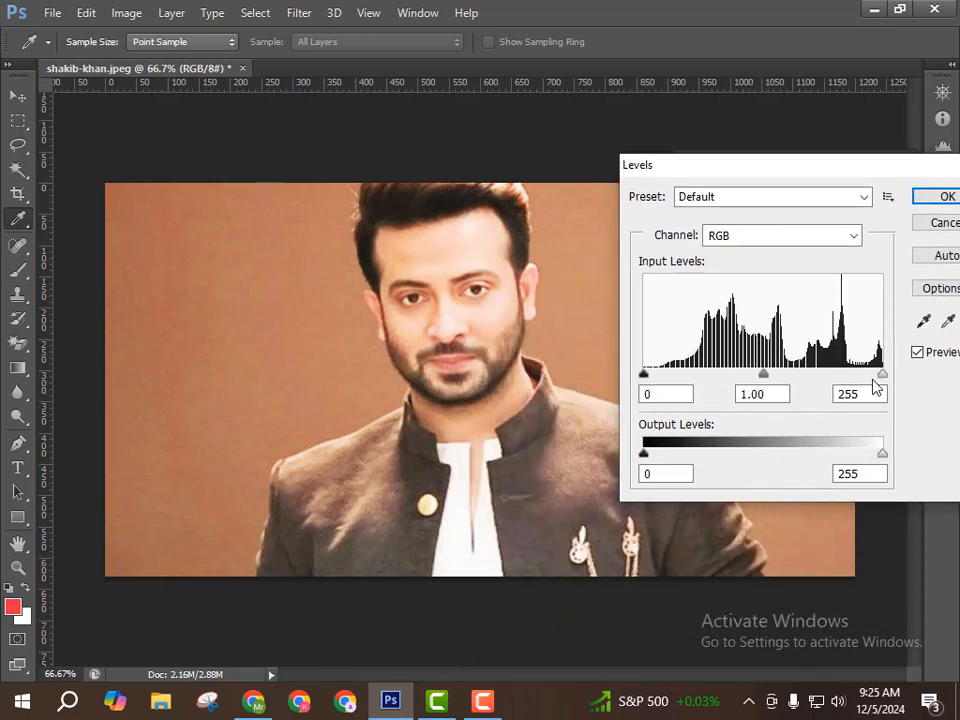
drag(882, 375, 859, 378)
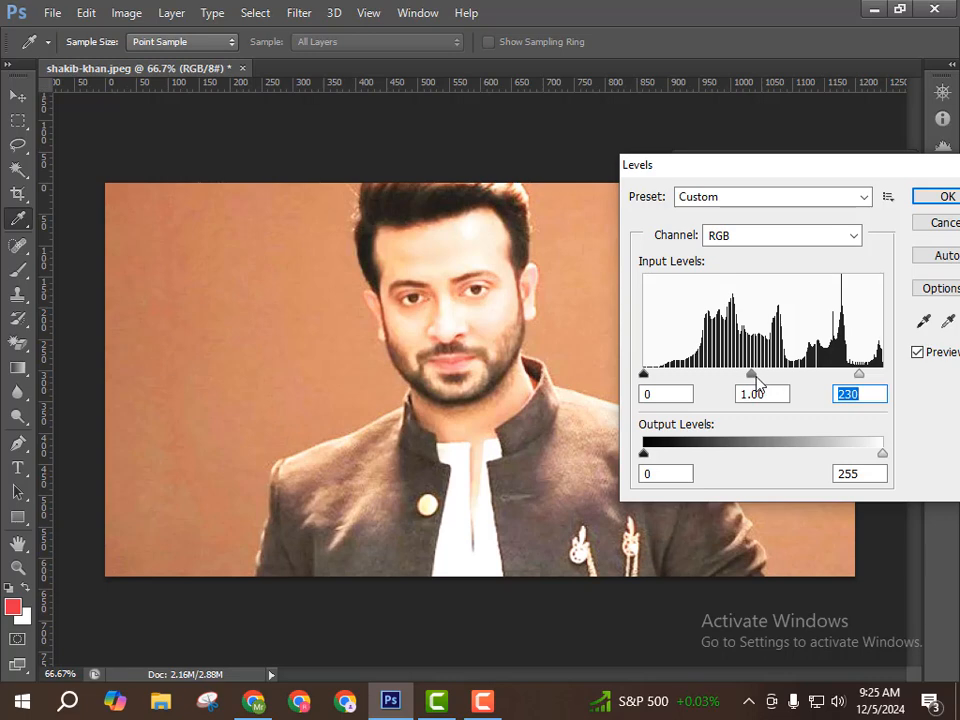
drag(755, 378, 772, 379)
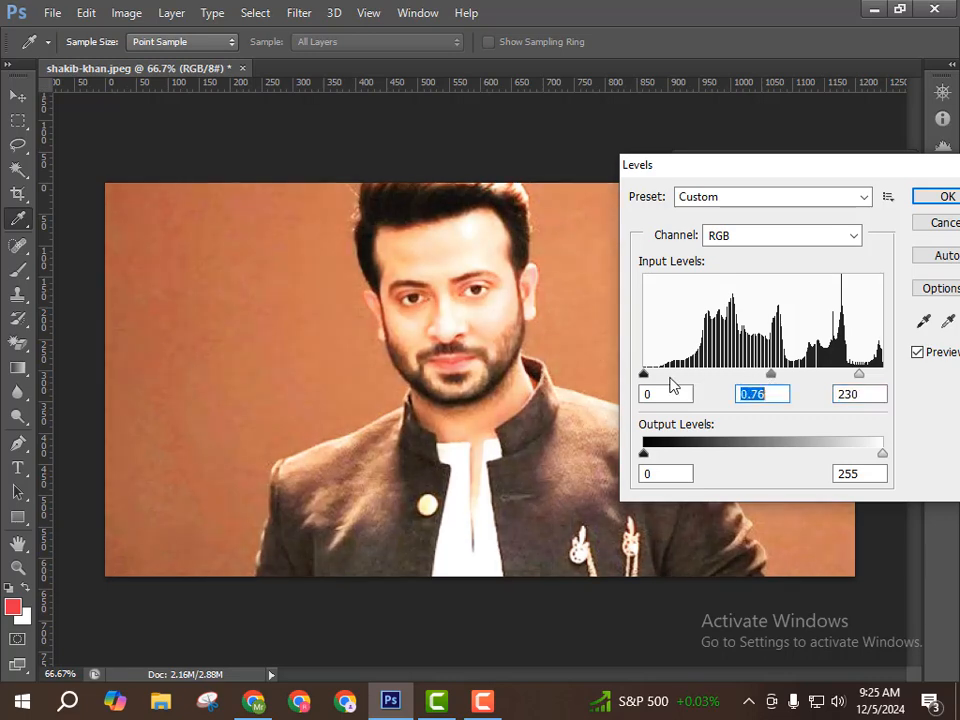
drag(644, 376, 691, 378)
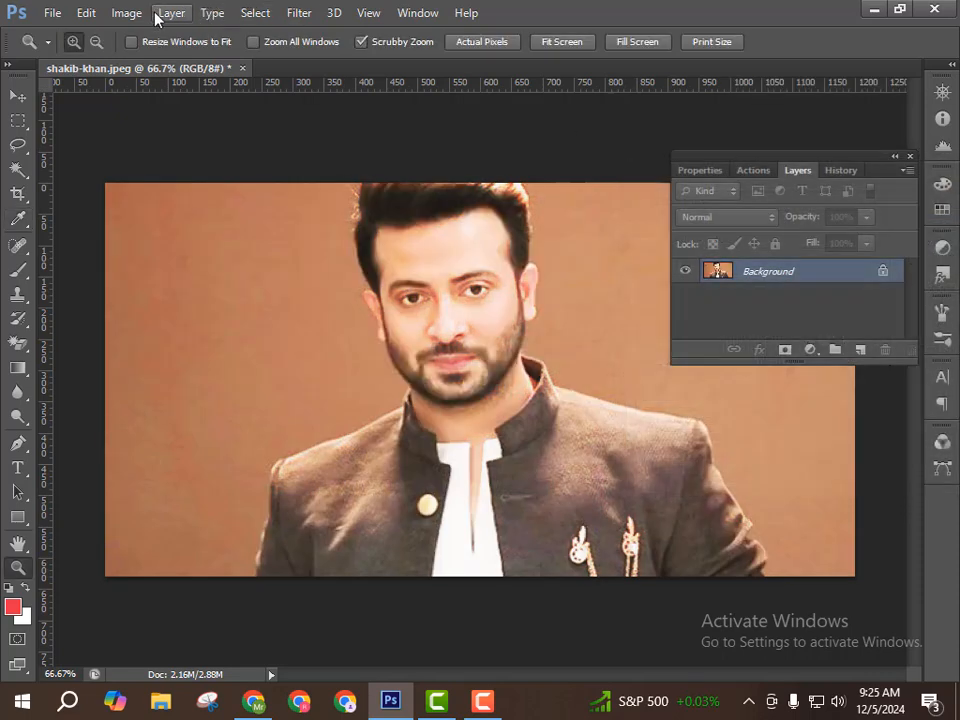
click(128, 13)
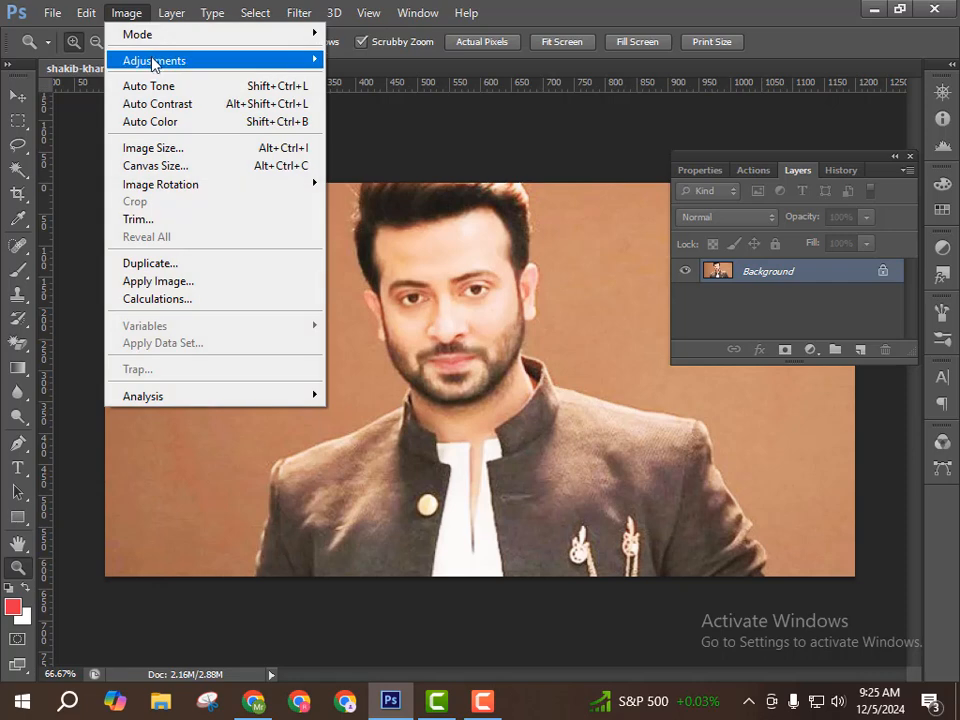
mouse_move(156, 60)
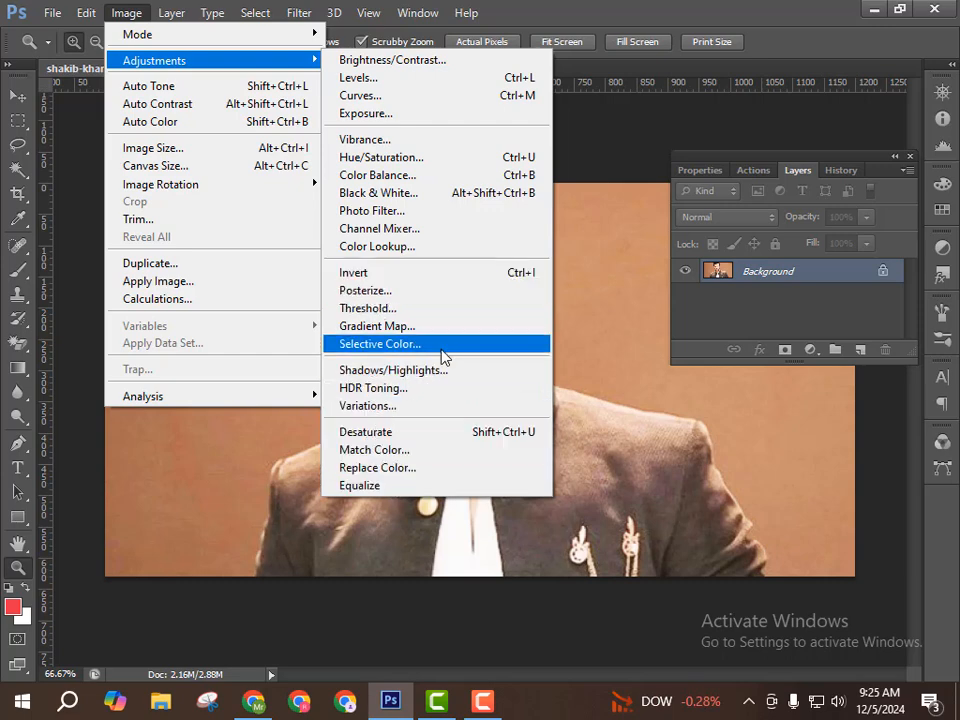
click(625, 166)
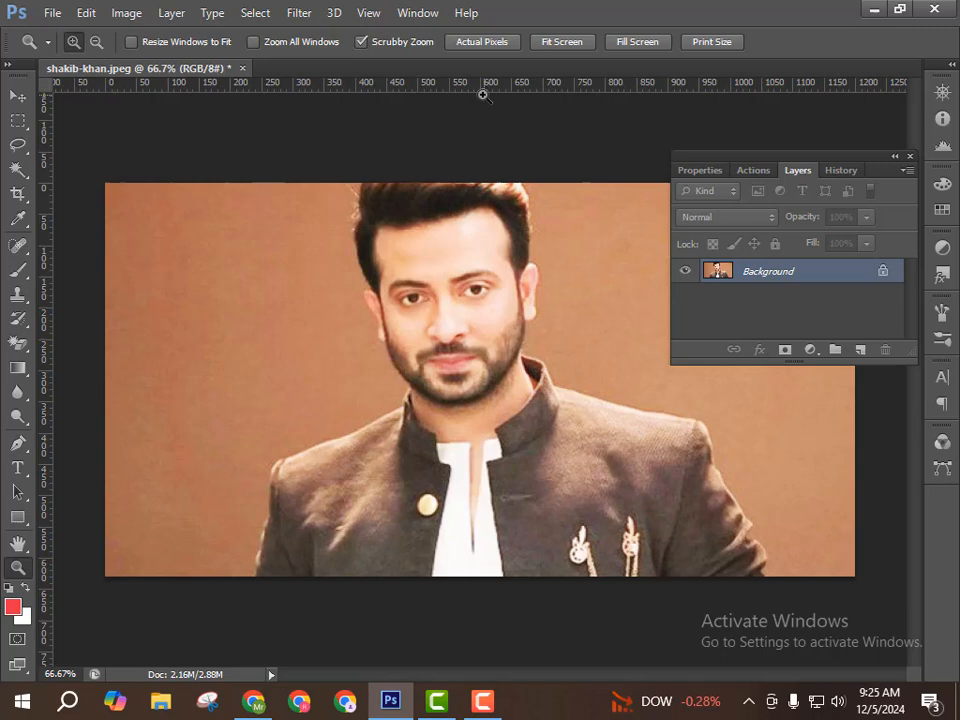
Apply the automatic contrast correction and the automatic color correction to the photo
click(125, 12)
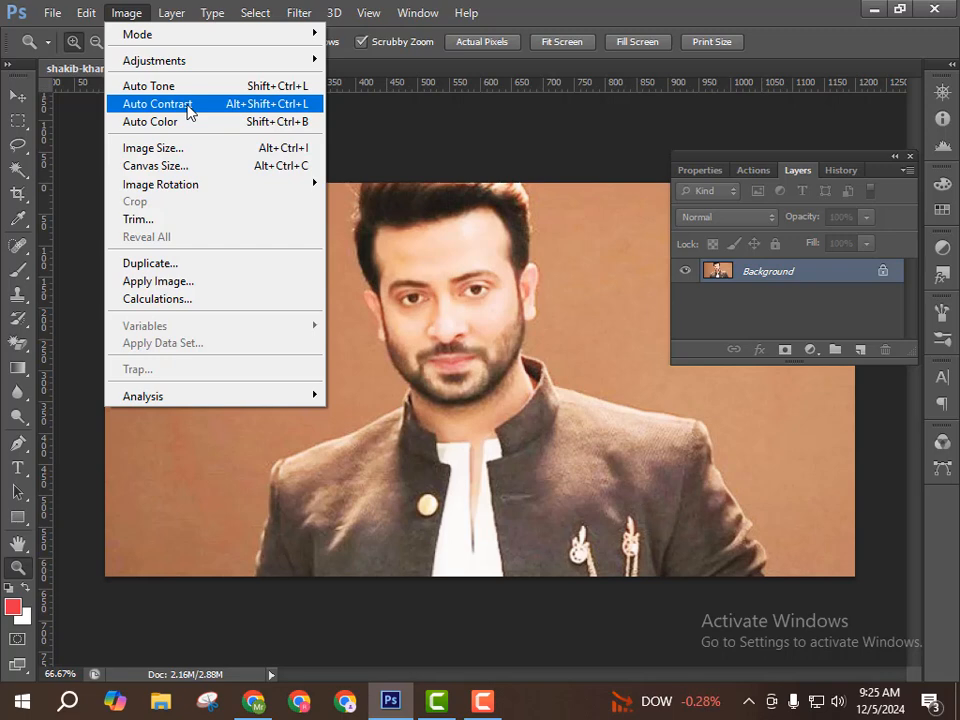
click(188, 104)
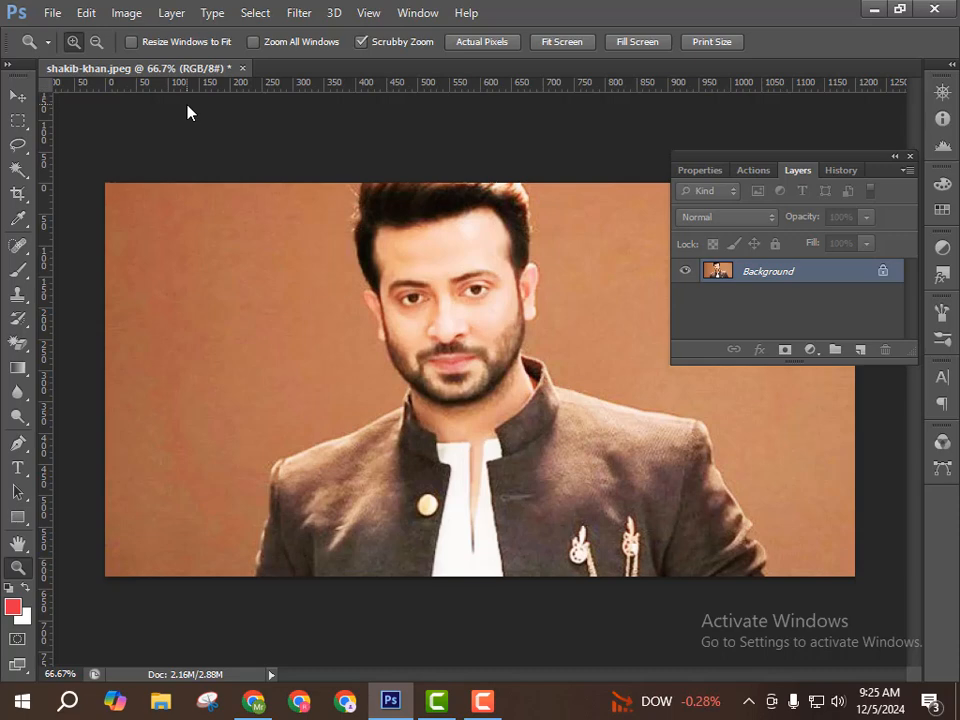
click(124, 13)
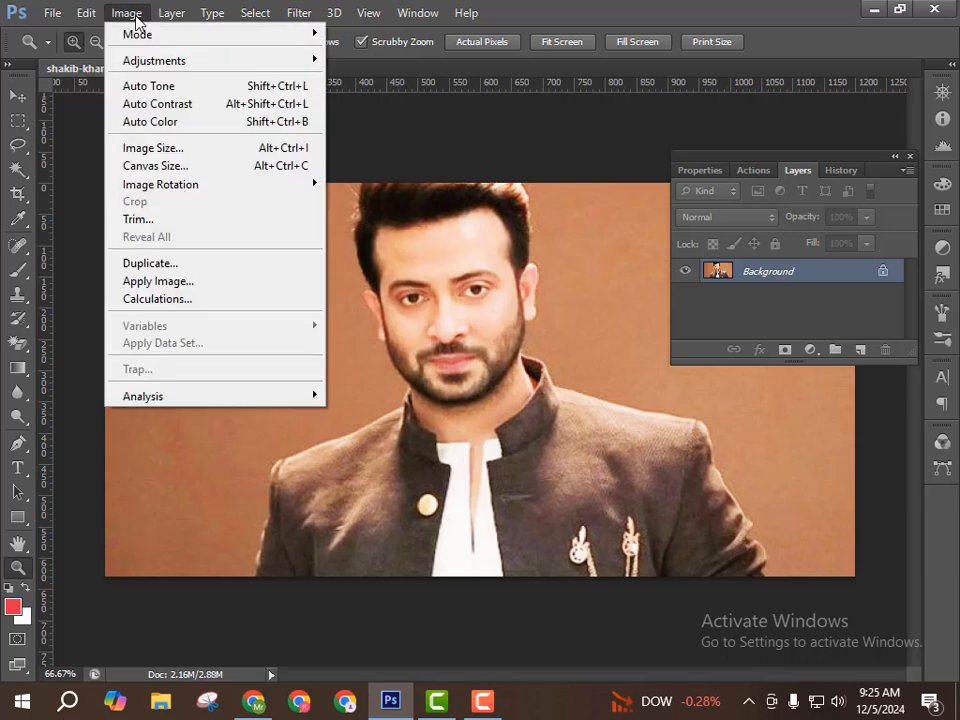
mouse_move(169, 20)
click(133, 17)
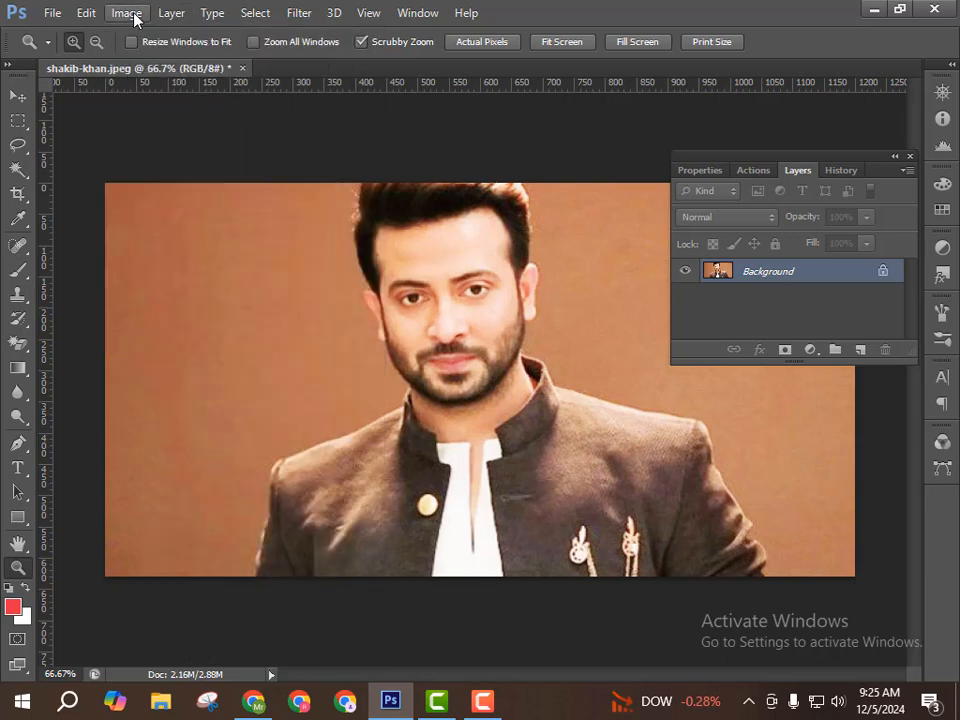
click(136, 14)
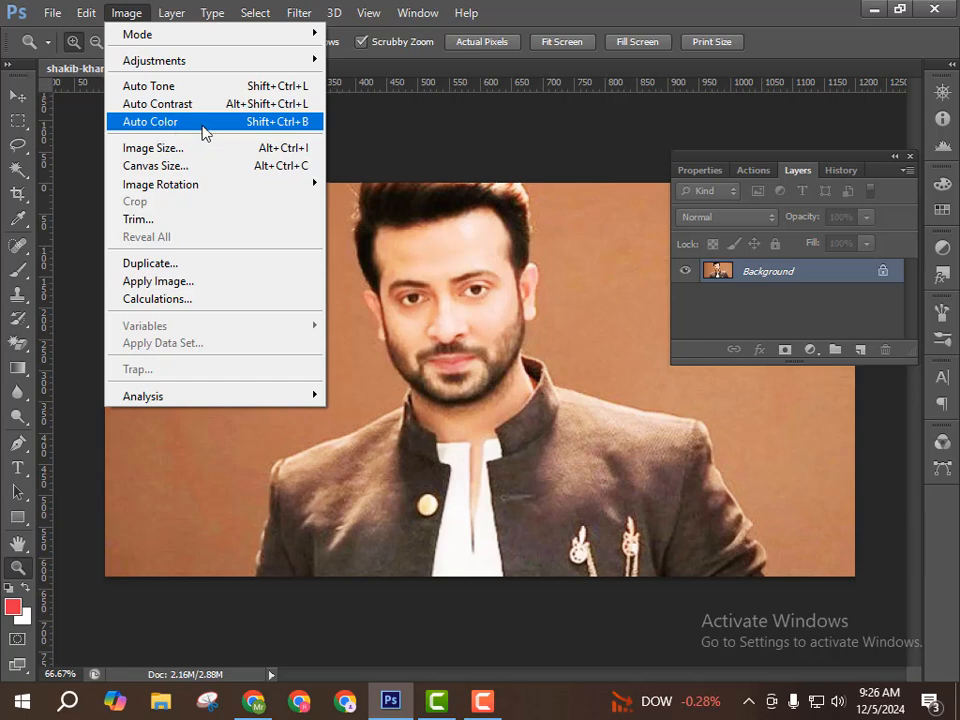
click(204, 127)
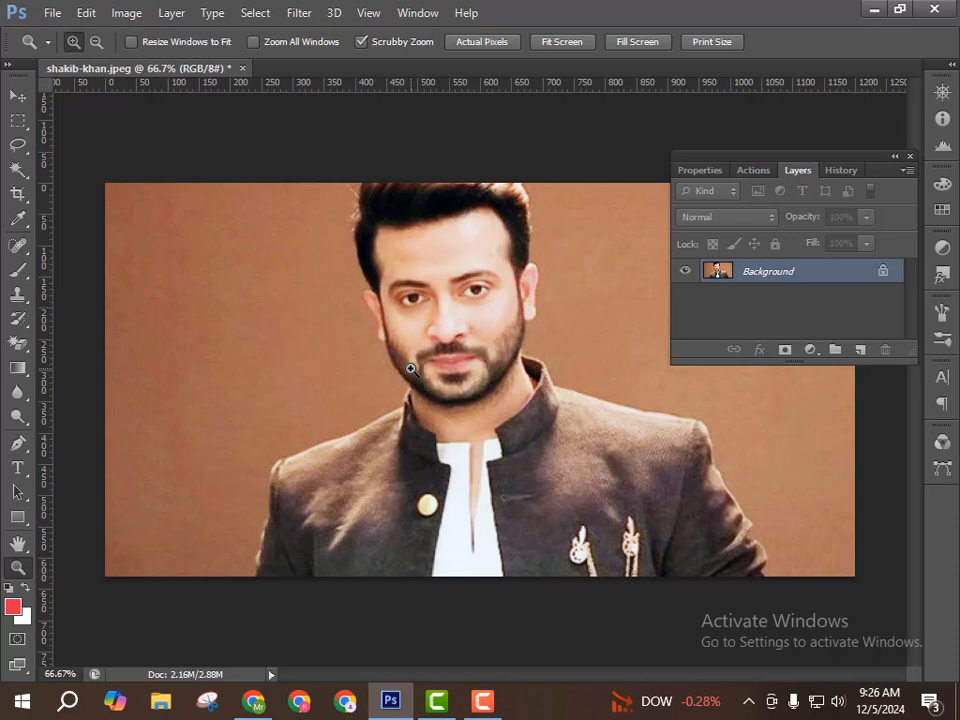
Open the image size settings and set the resolution to 300 pixels/inch
click(127, 13)
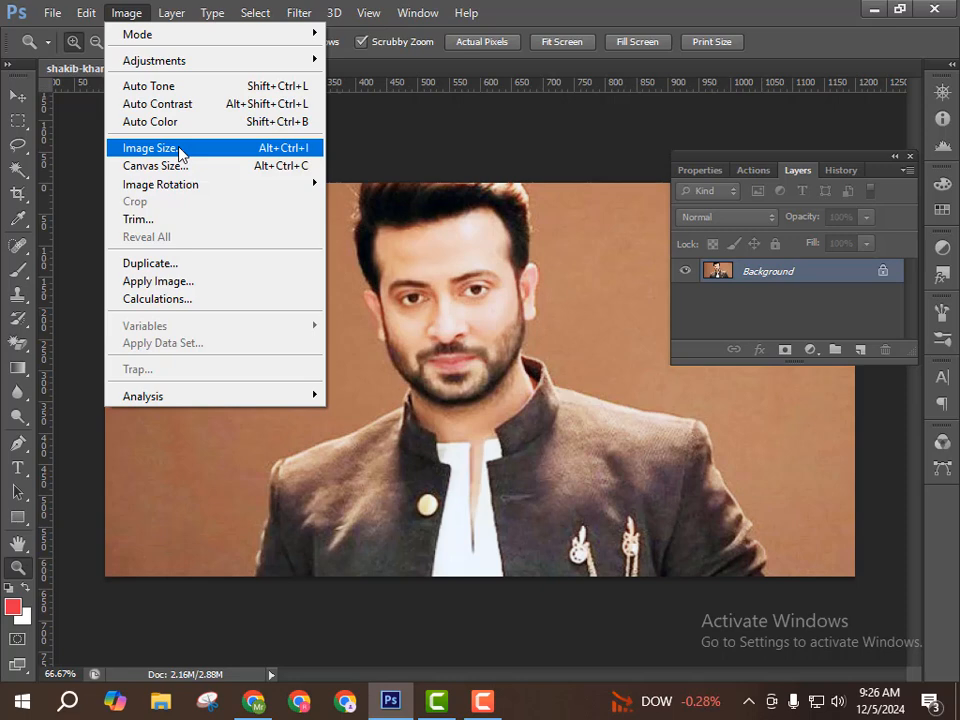
click(203, 154)
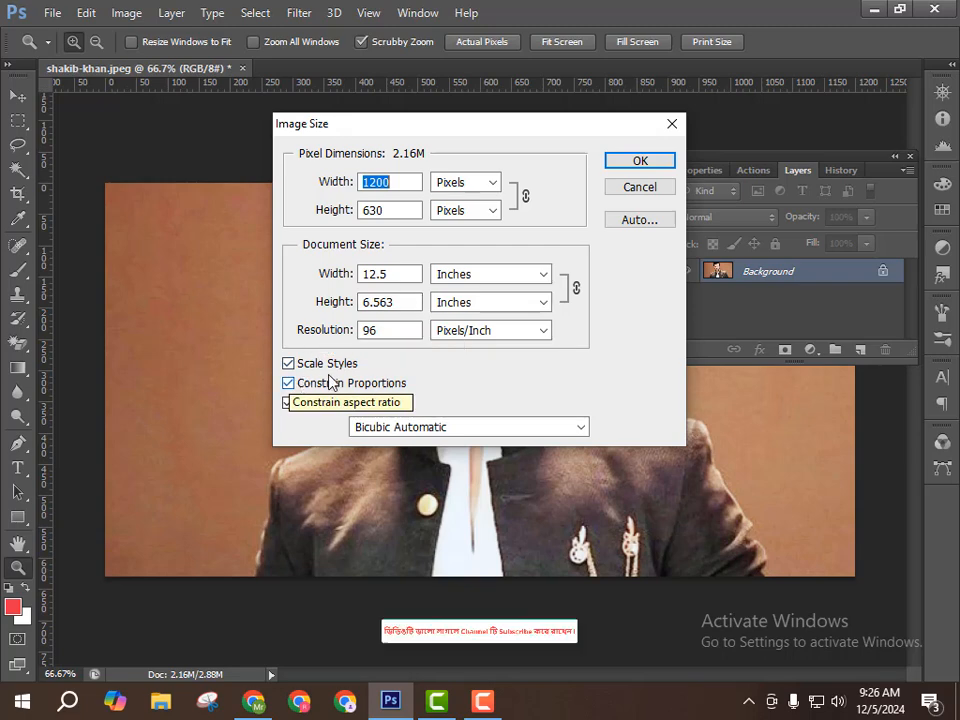
drag(414, 334, 285, 364)
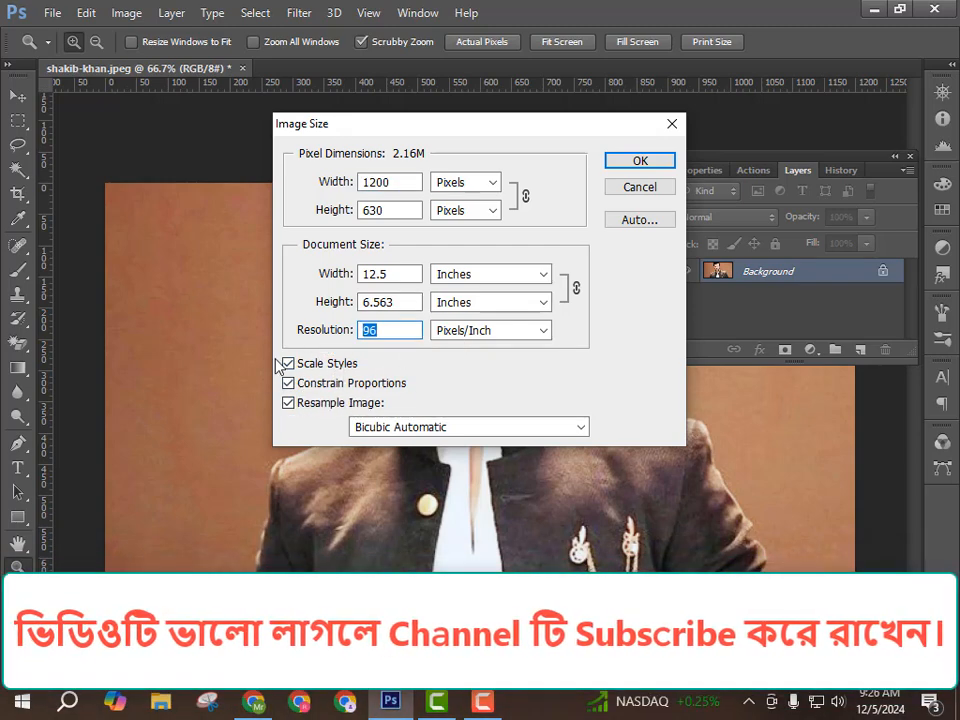
text(300)
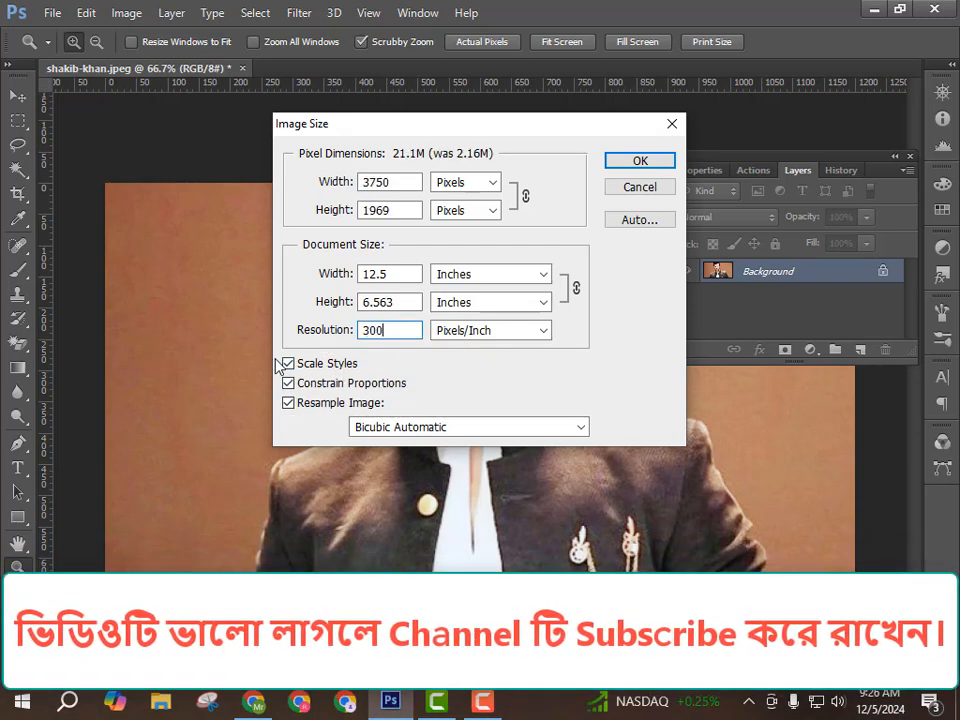
With proportions constrained, set the pixel height to 300 and the pixel width to 300
double_click(409, 212)
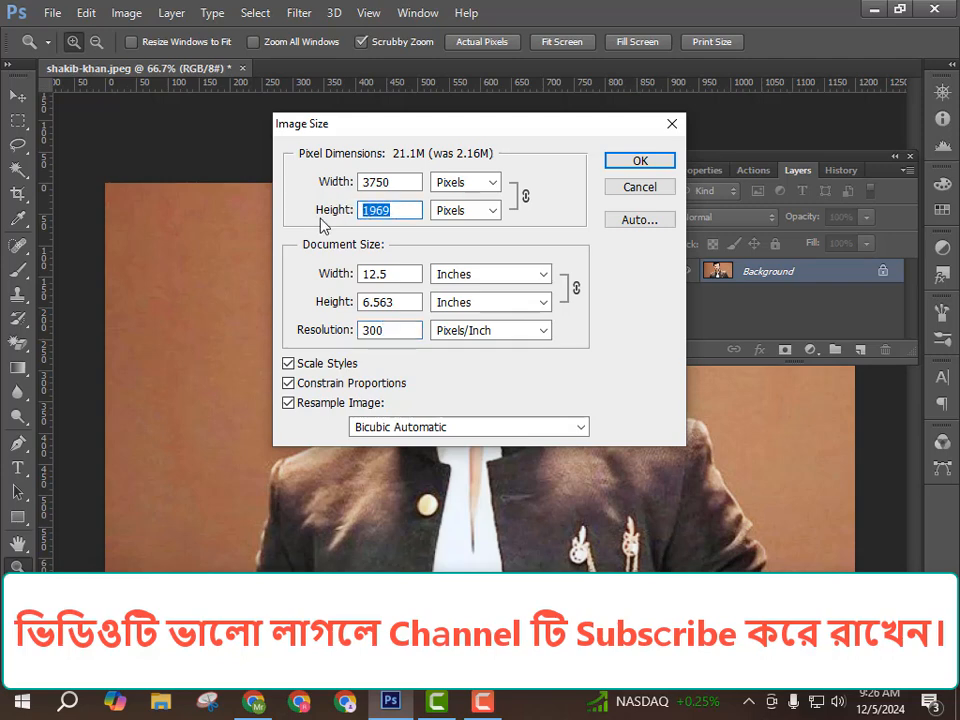
text(30)
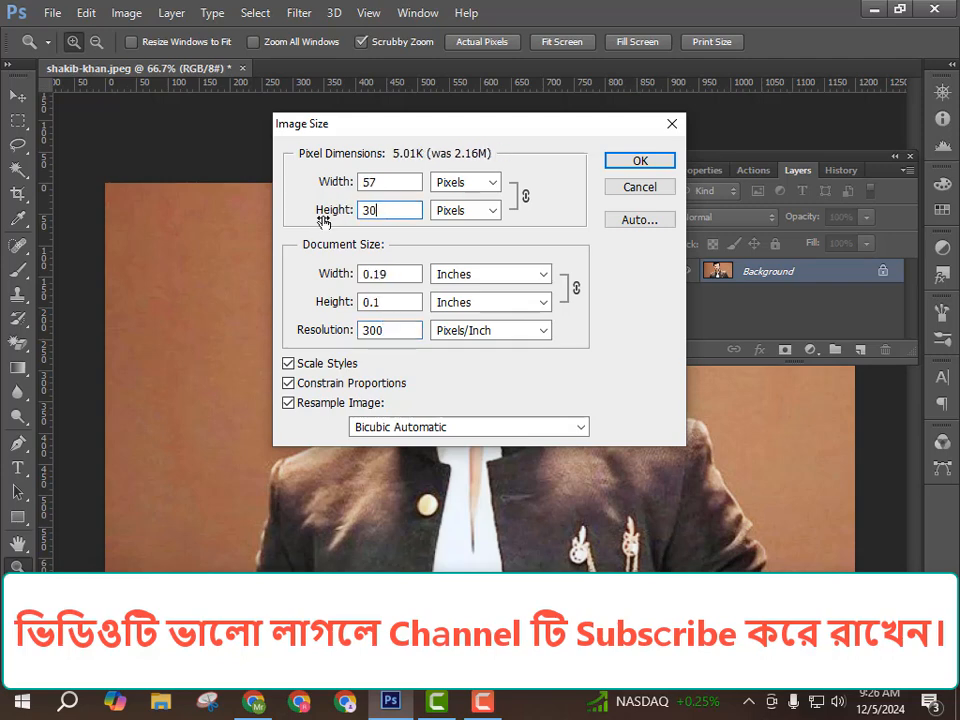
text(0)
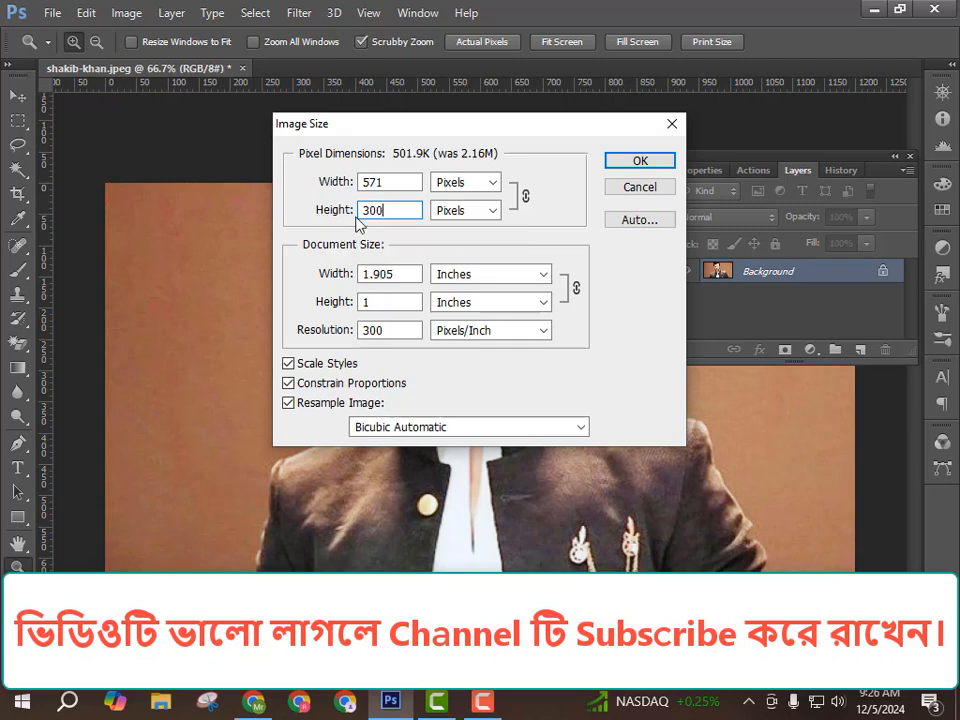
double_click(405, 182)
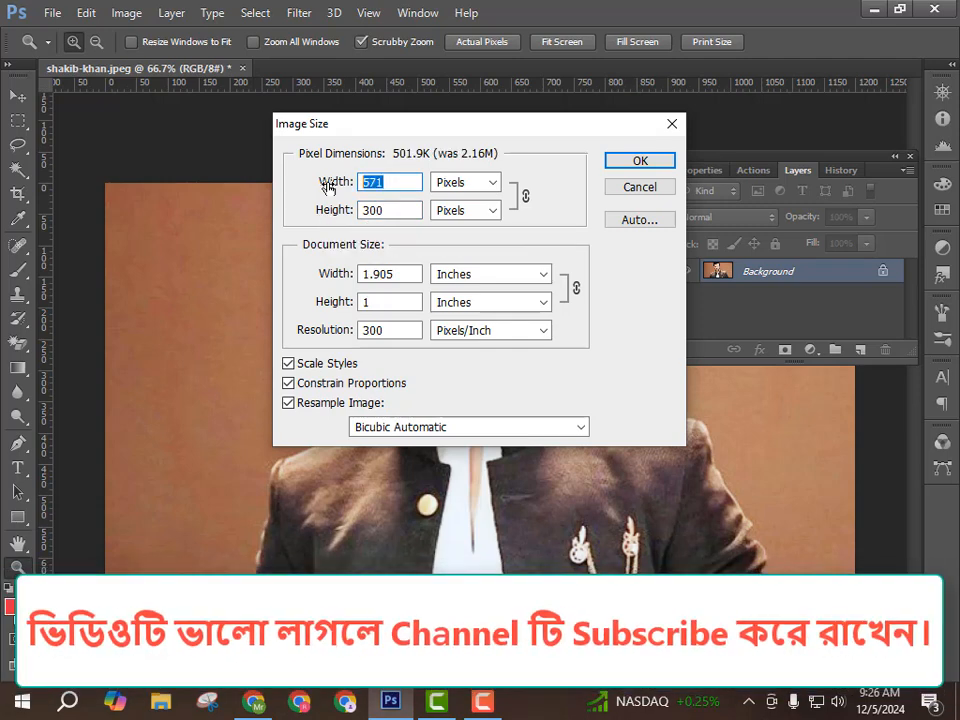
text(300)
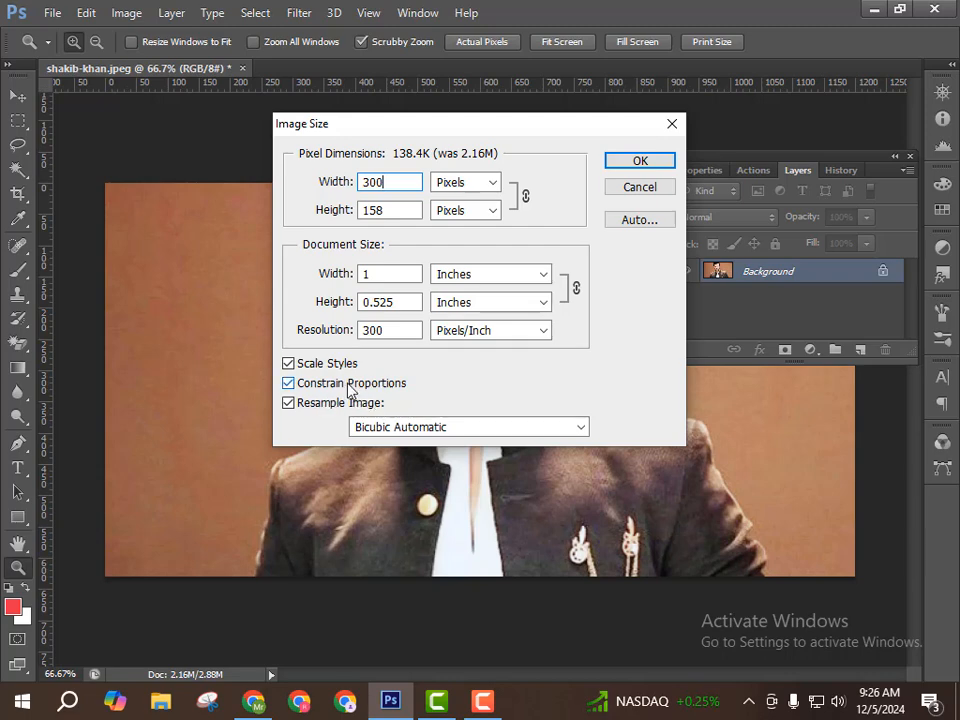
Turn off Scale Styles and Constrain Proportions, set the pixel height to 300 and apply the new image size
click(289, 364)
click(289, 383)
double_click(381, 209)
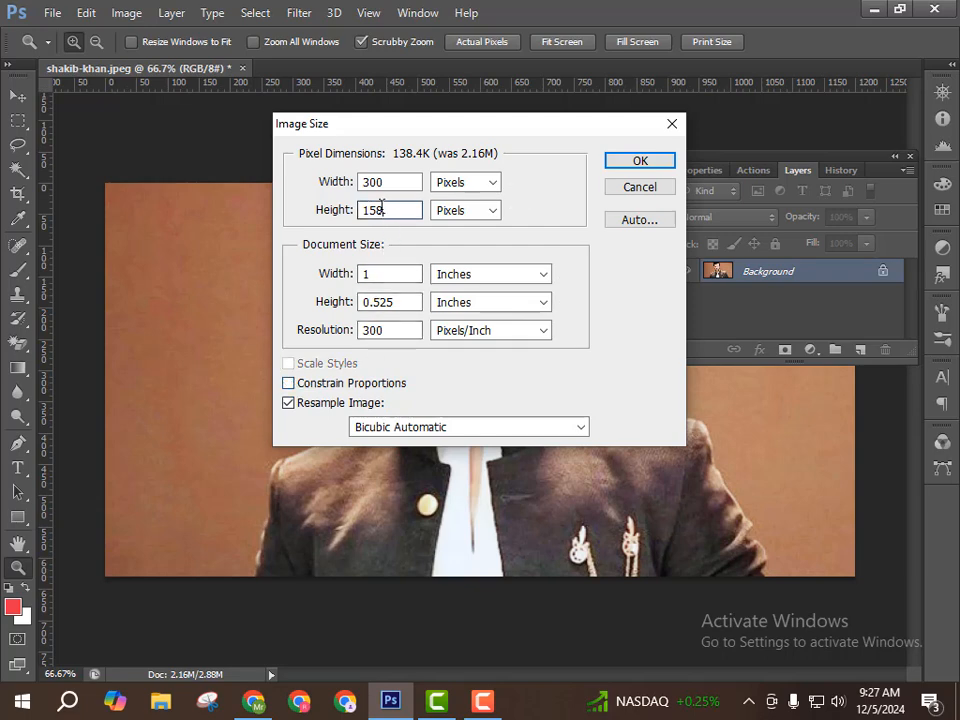
text(300)
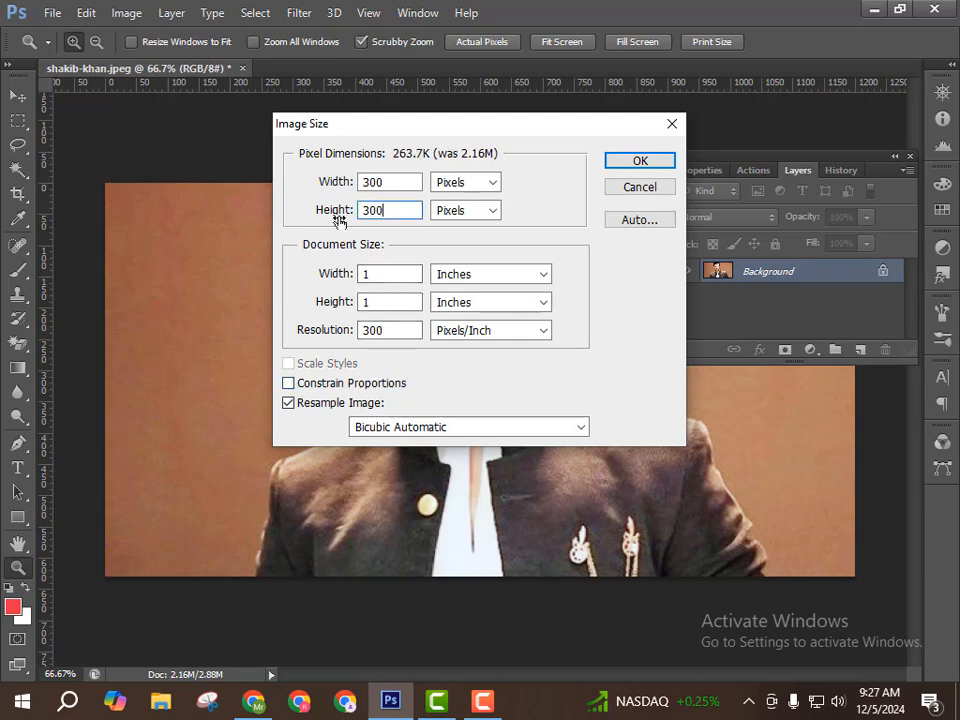
click(634, 162)
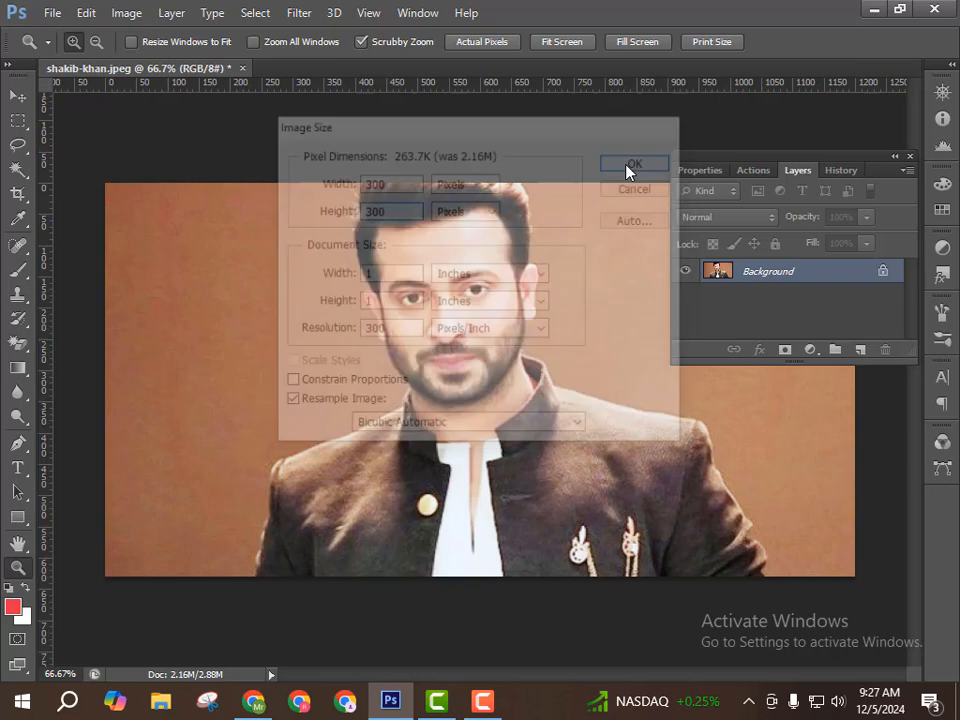
Review the photo's canvas size settings and the available image rotation options without changing anything
click(138, 16)
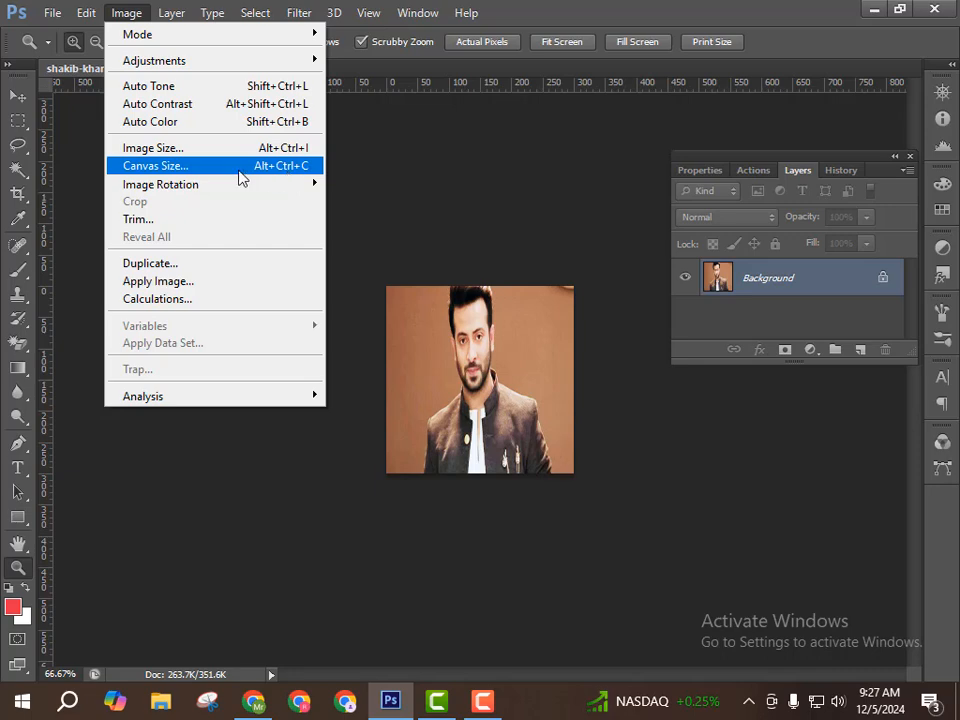
click(240, 176)
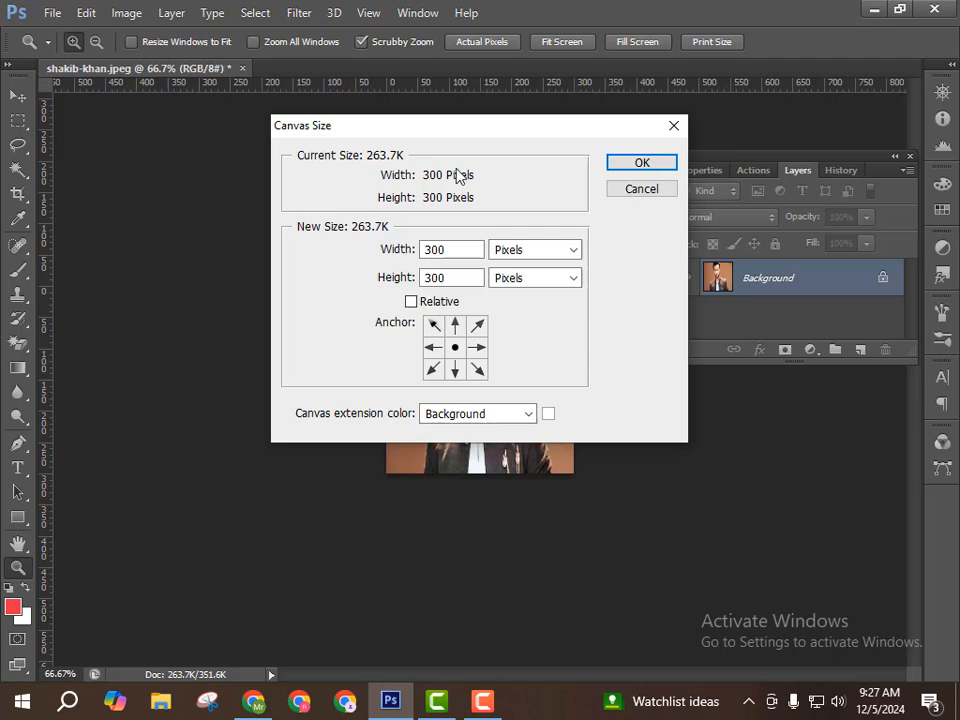
click(673, 126)
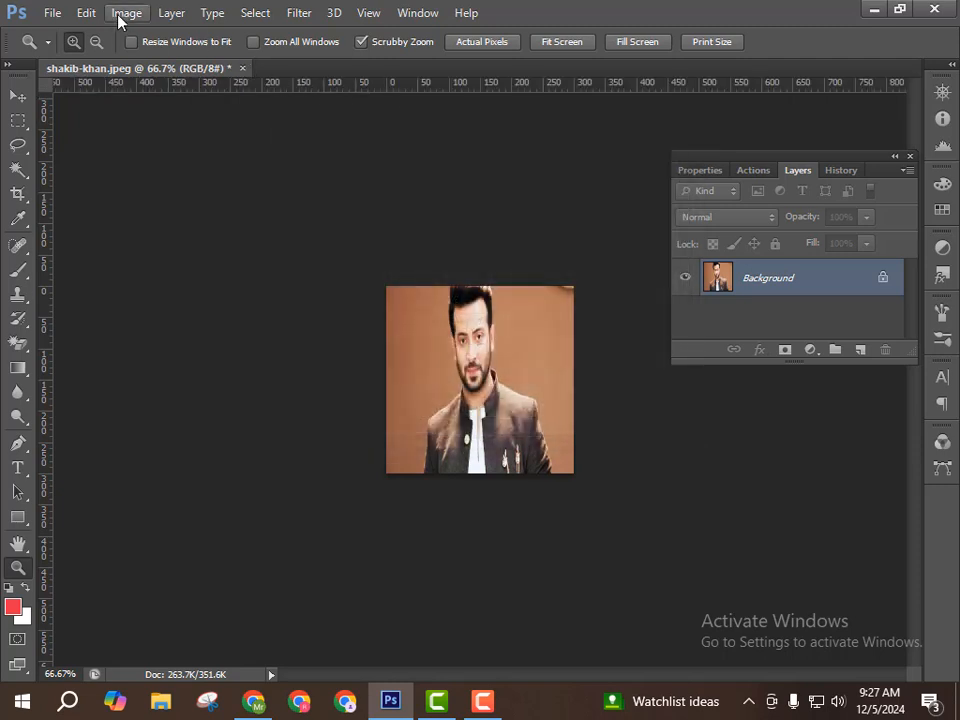
click(118, 15)
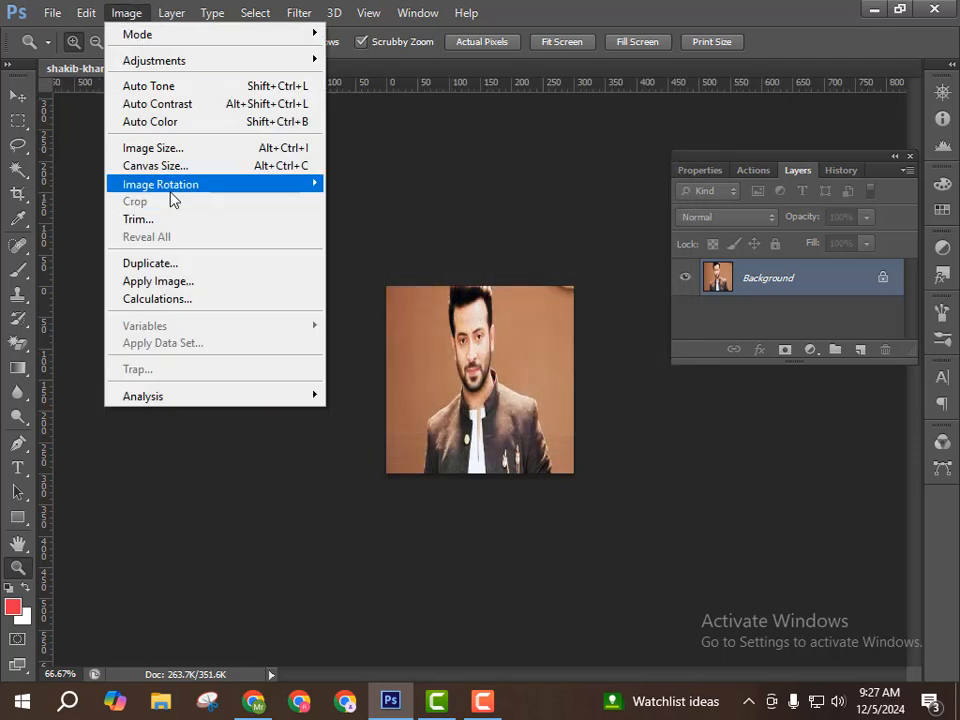
mouse_move(172, 200)
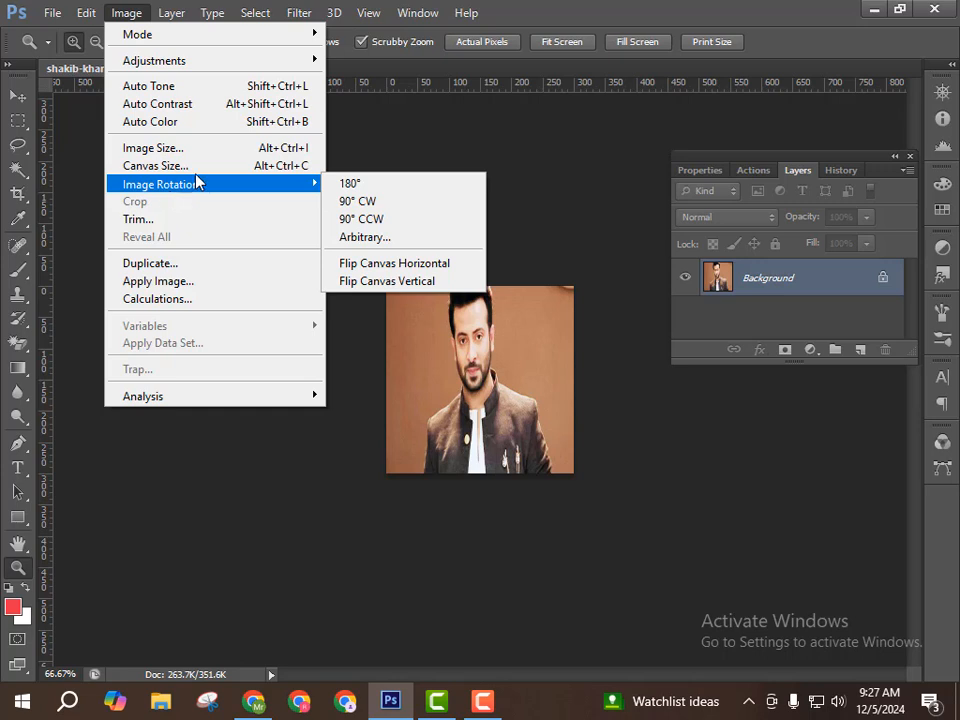
mouse_move(226, 184)
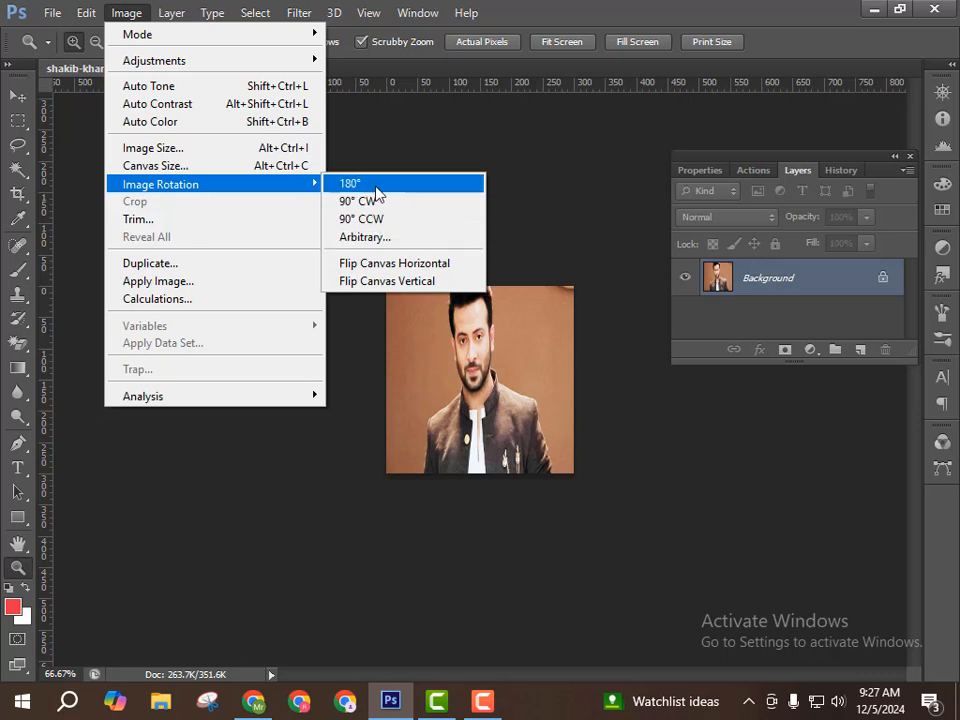
click(505, 196)
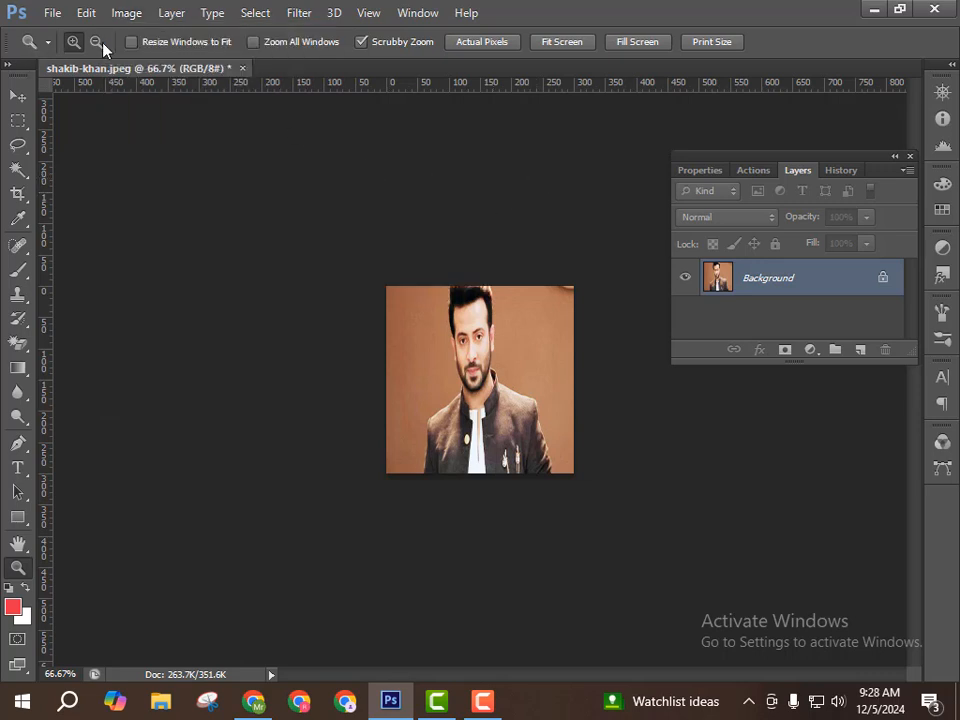
Trim the photo based on the top left pixel color, trimming away the top, bottom, left and right
click(126, 18)
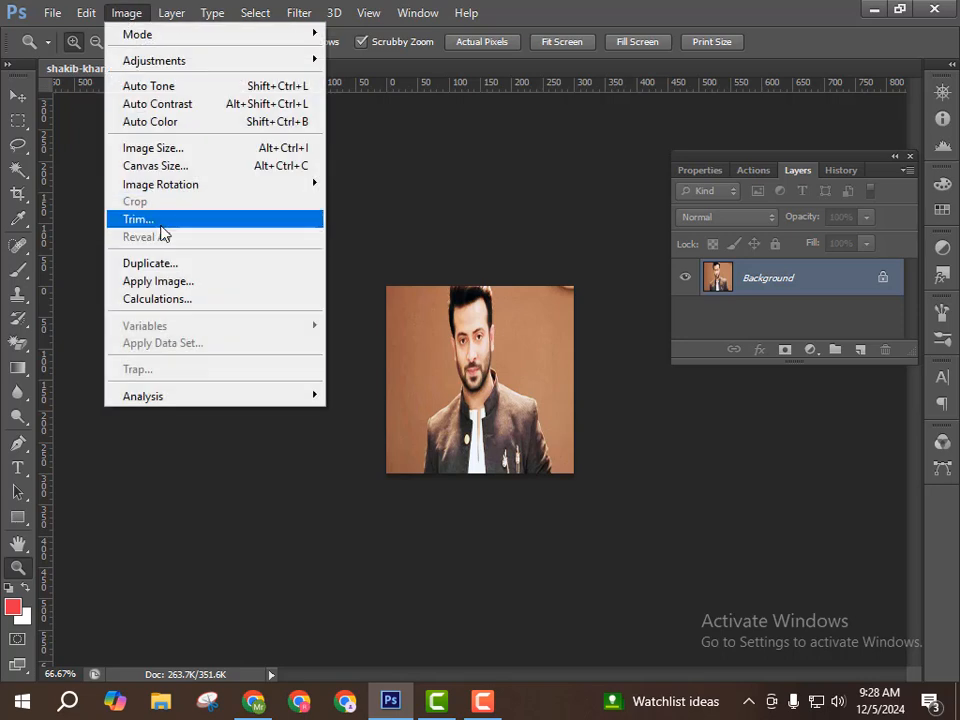
click(161, 226)
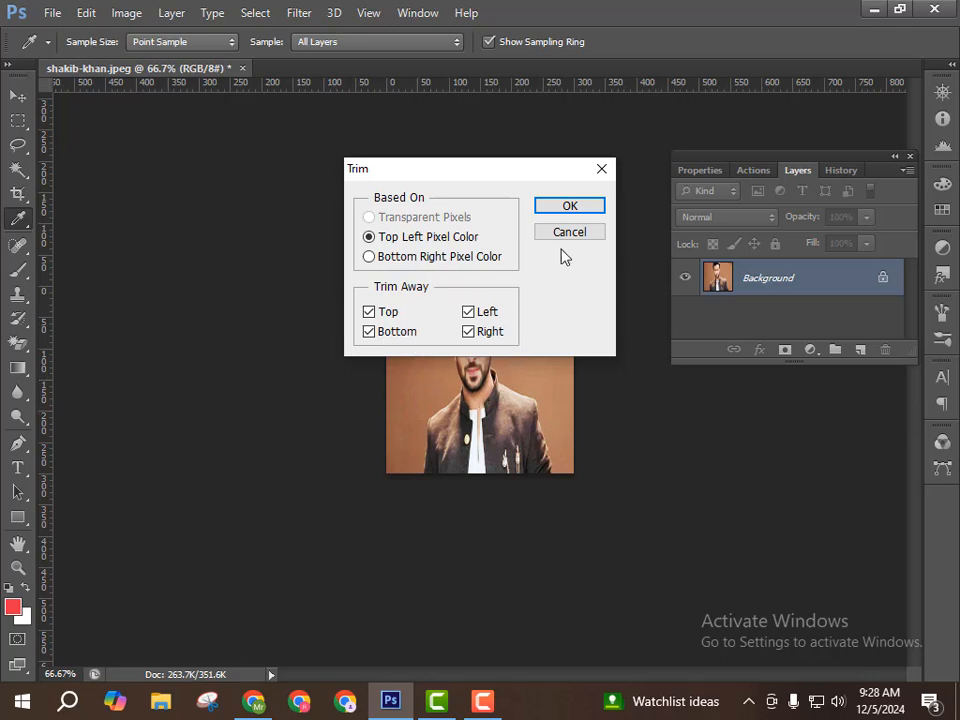
click(570, 207)
key(z)
Duplicate the image under the suggested name, dock the copy beside the original document and keep the copy active
click(118, 14)
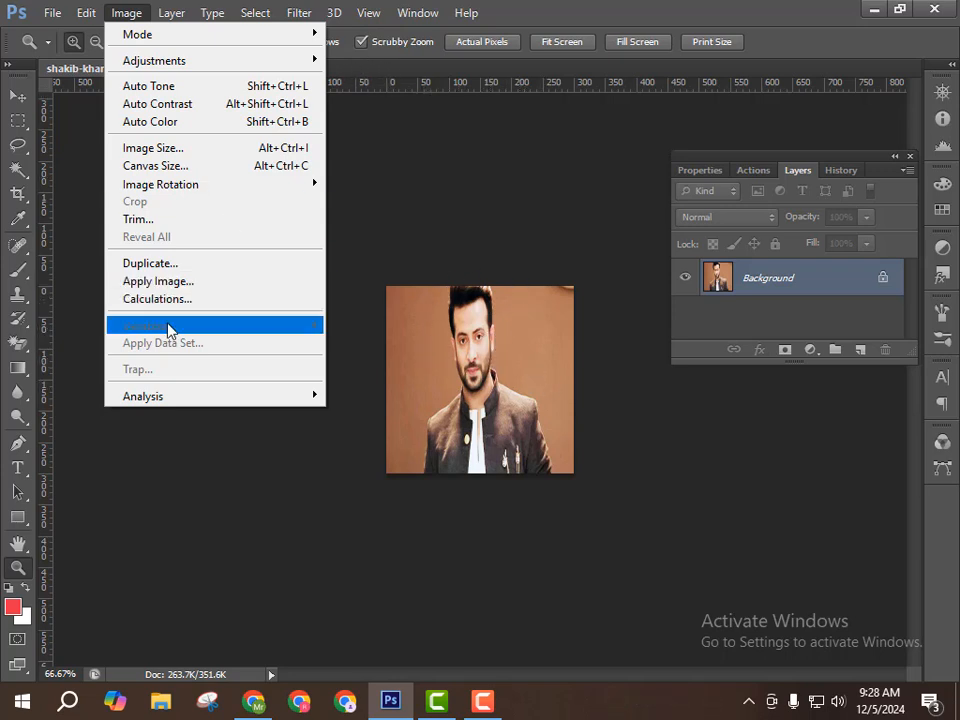
click(164, 273)
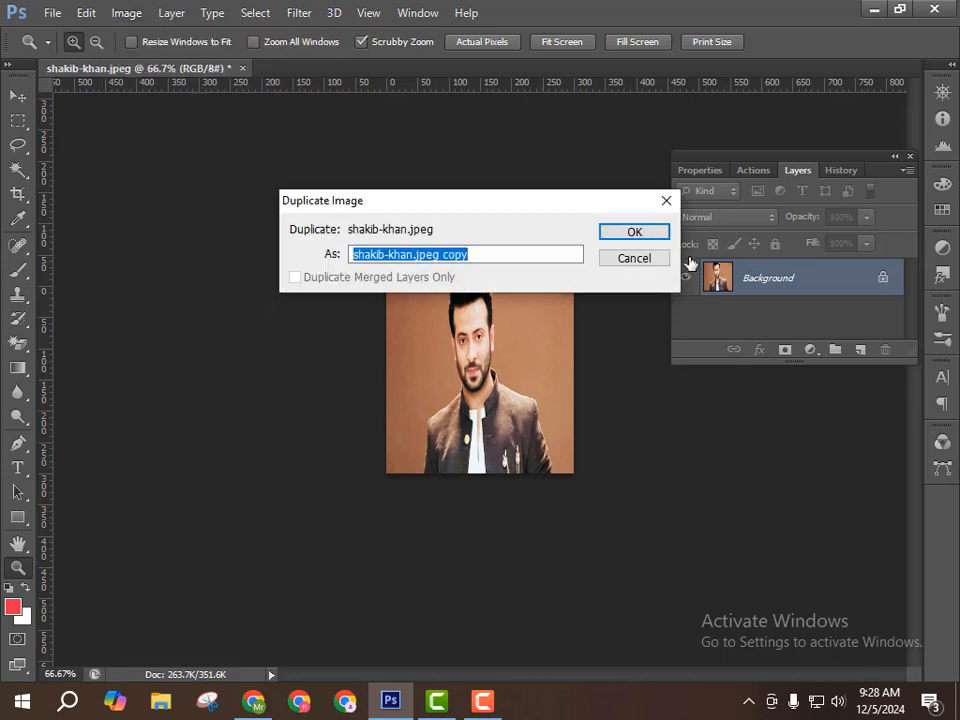
click(630, 232)
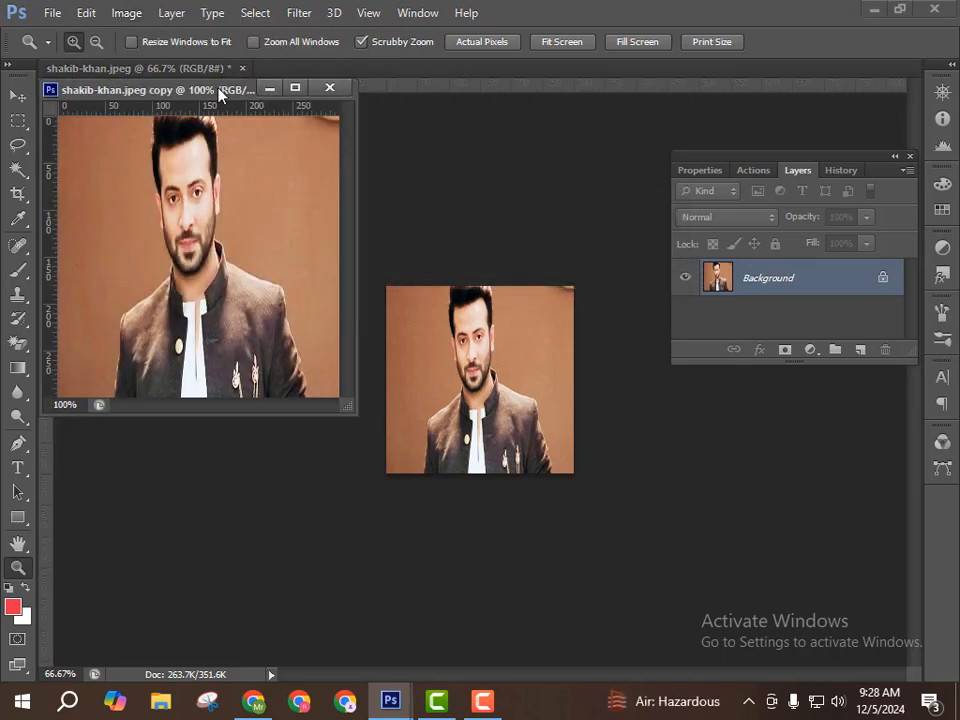
drag(219, 92, 193, 86)
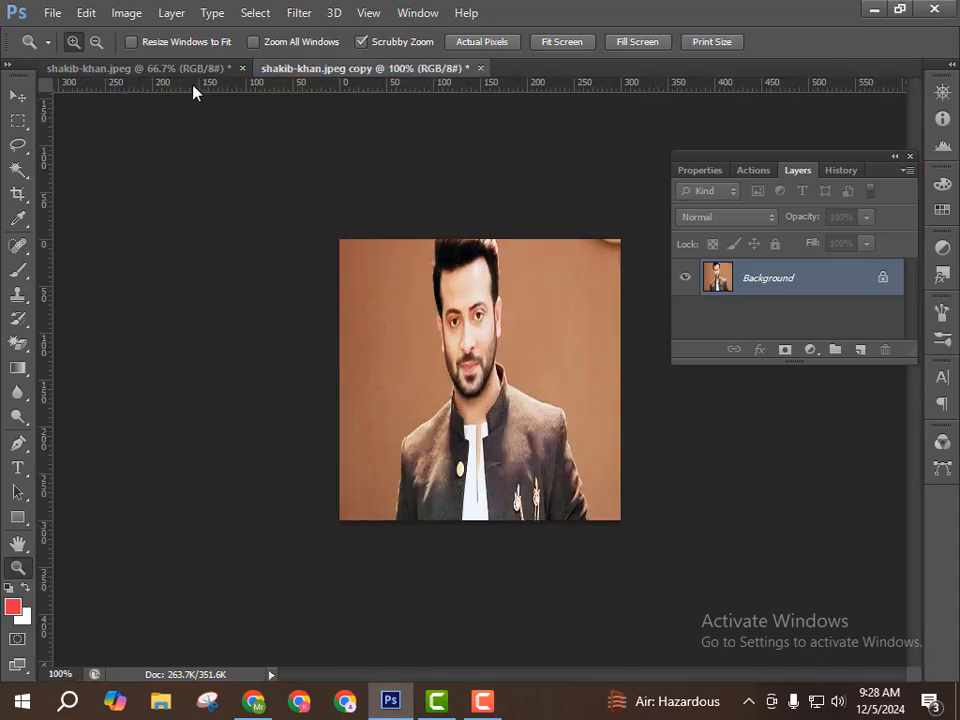
click(193, 71)
click(330, 68)
Apply the copy's Background layer RGB channel onto itself with Multiply blending at 100% opacity using Apply Image
click(124, 12)
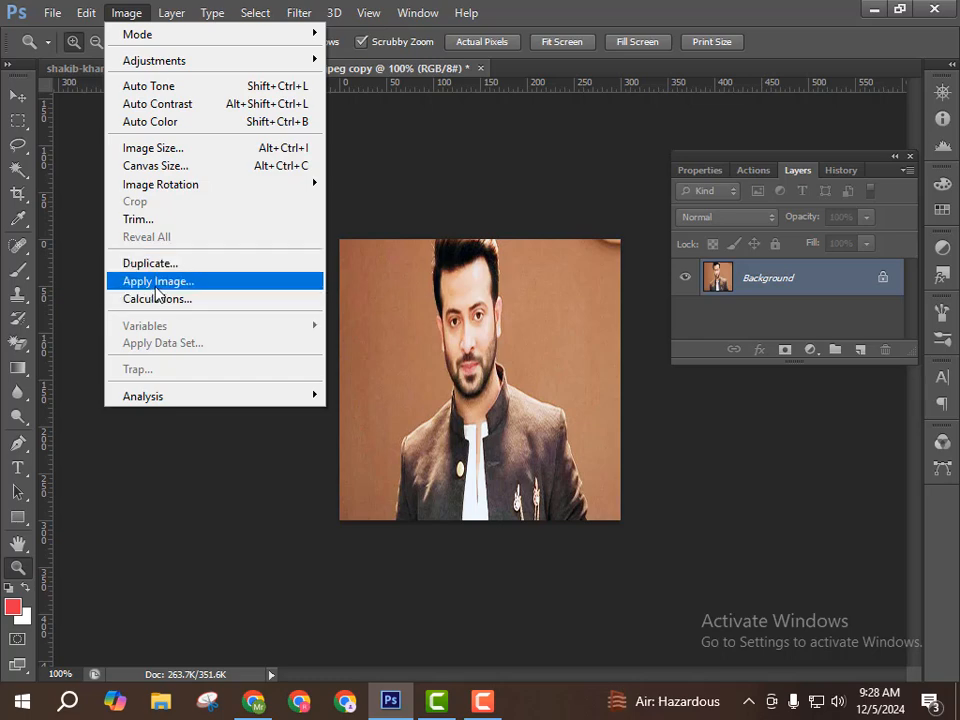
click(154, 288)
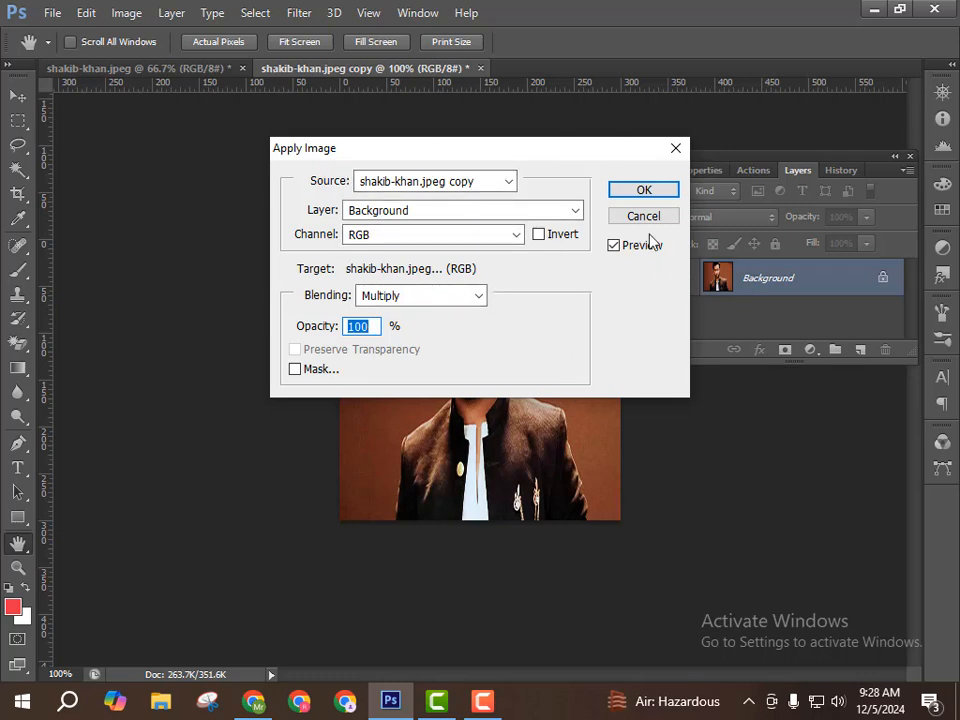
click(645, 195)
key(z)
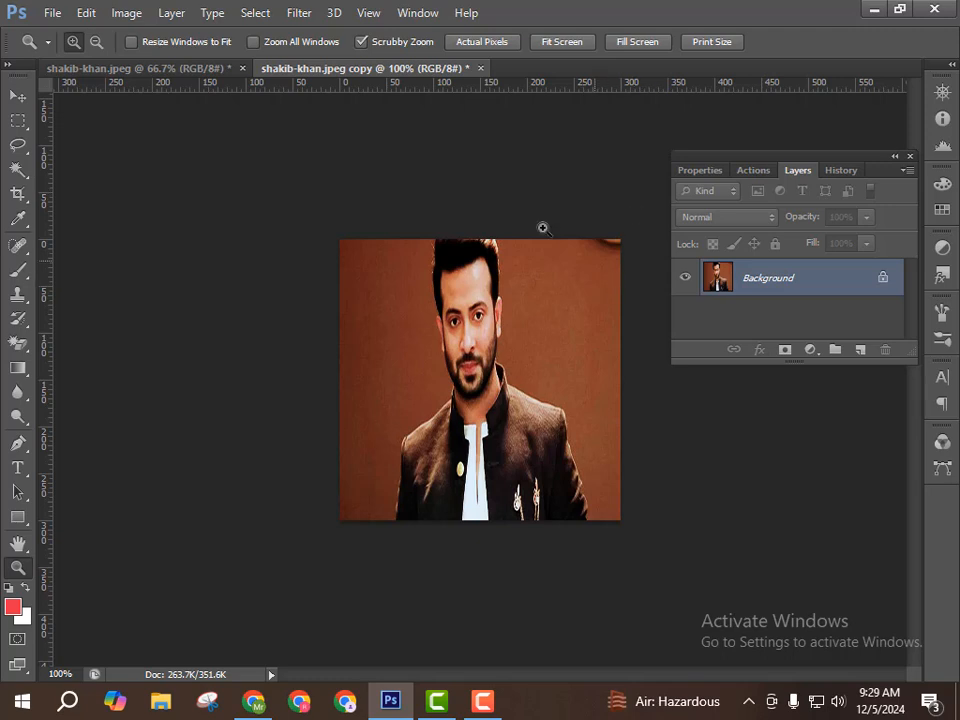
Preview Calculations on the copy with the Source 1 channel set to Green and to Gray, and close it without applying
click(126, 13)
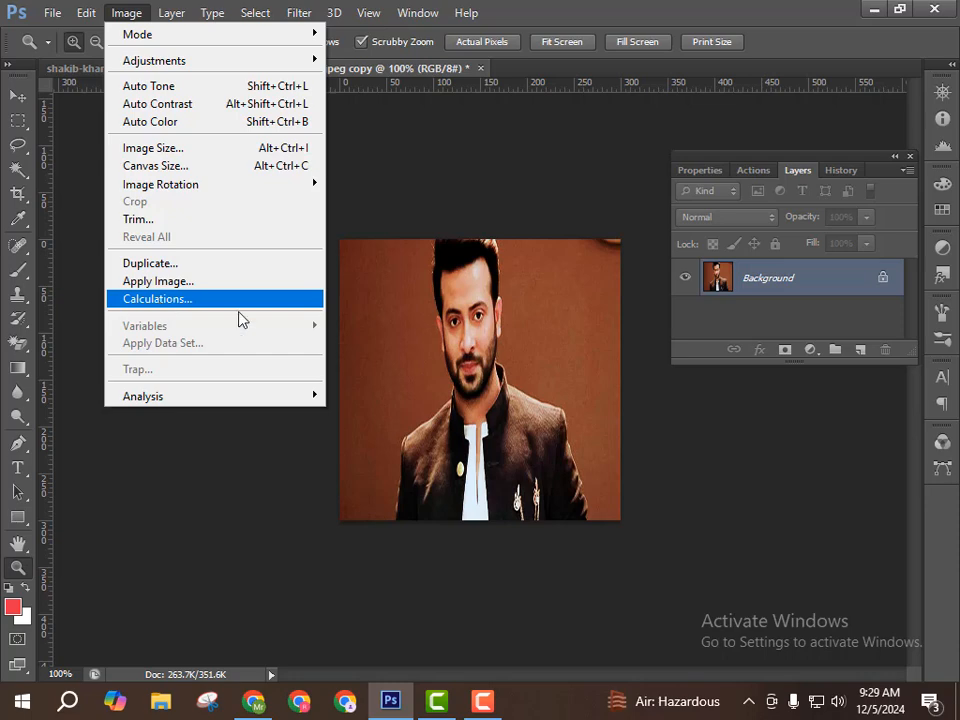
click(156, 301)
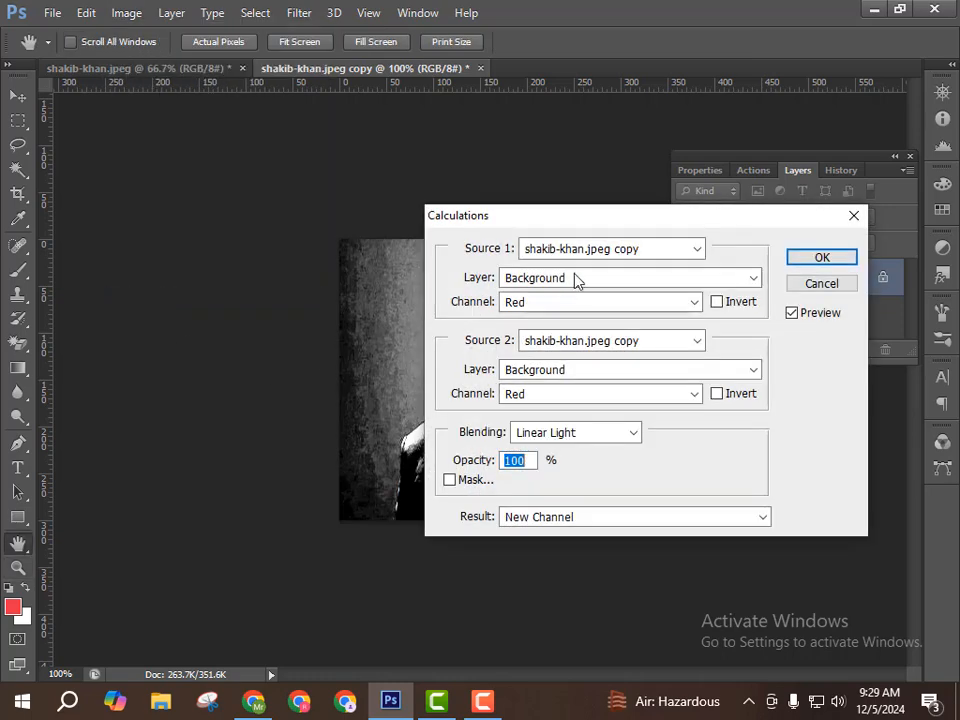
drag(556, 216, 66, 58)
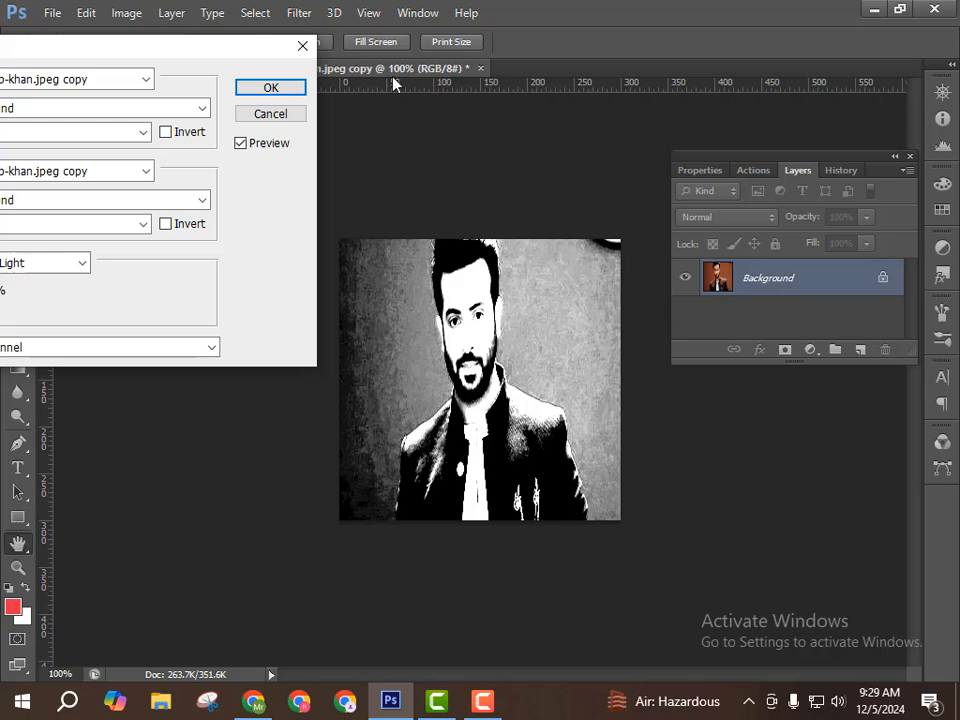
drag(184, 51, 243, 51)
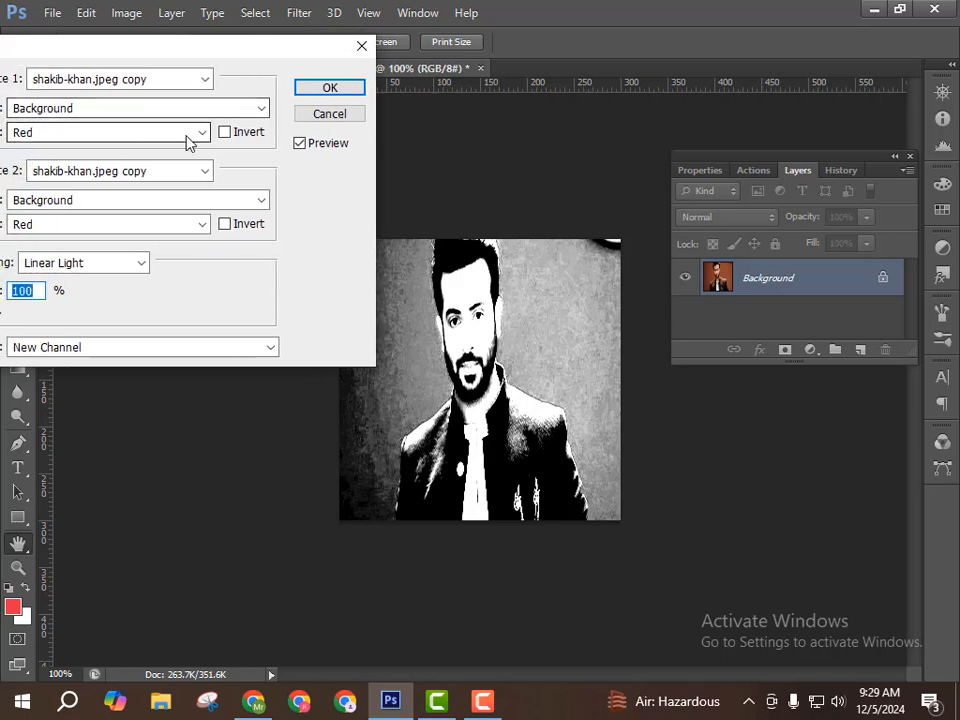
click(202, 132)
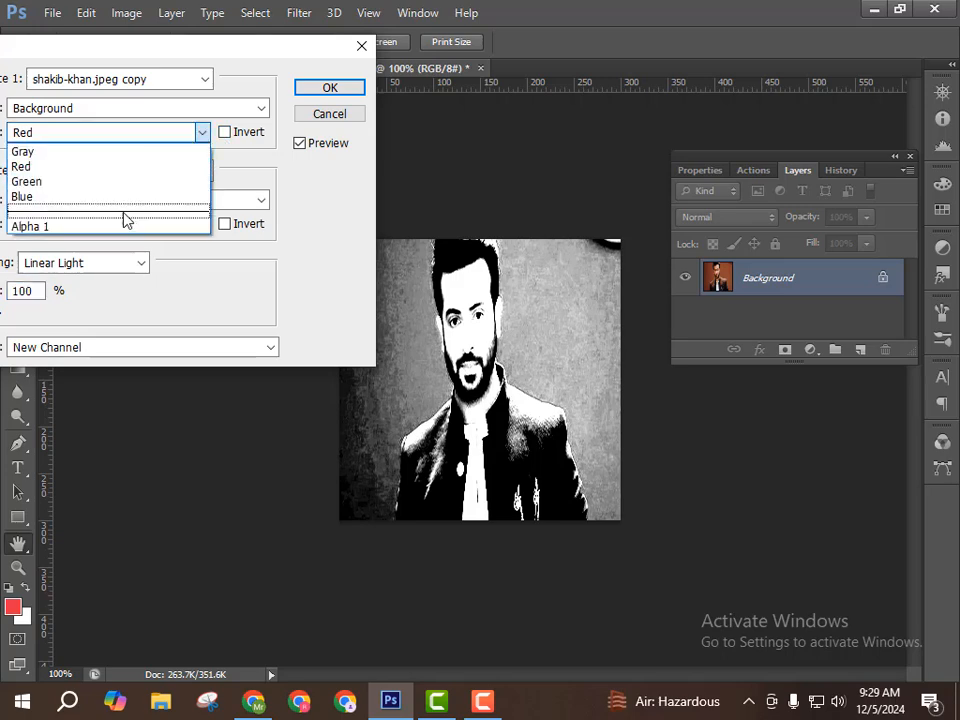
click(40, 181)
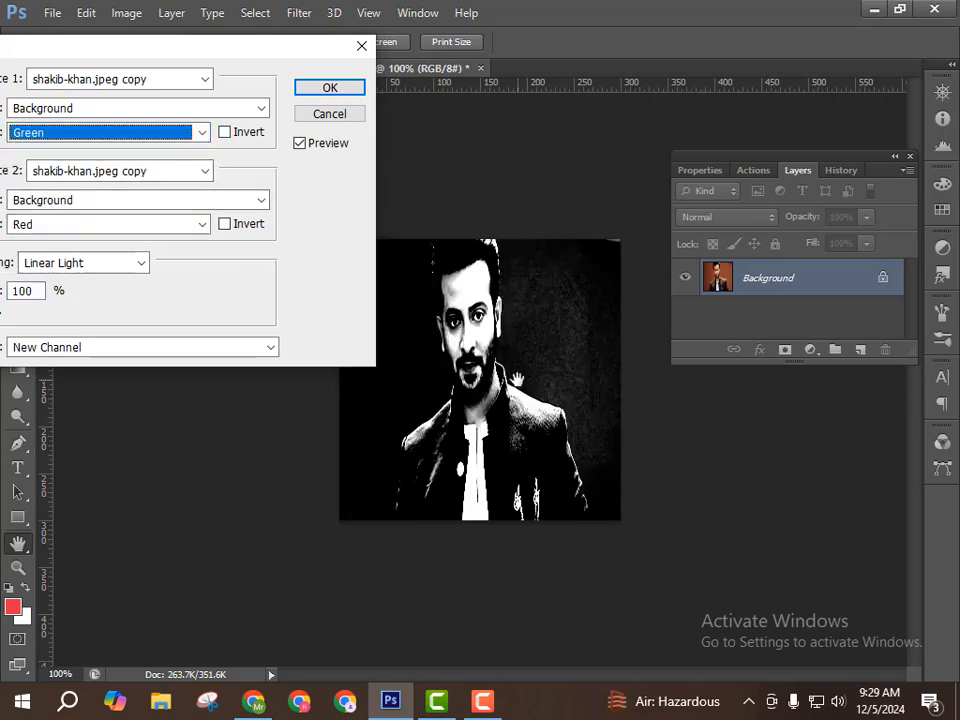
click(200, 133)
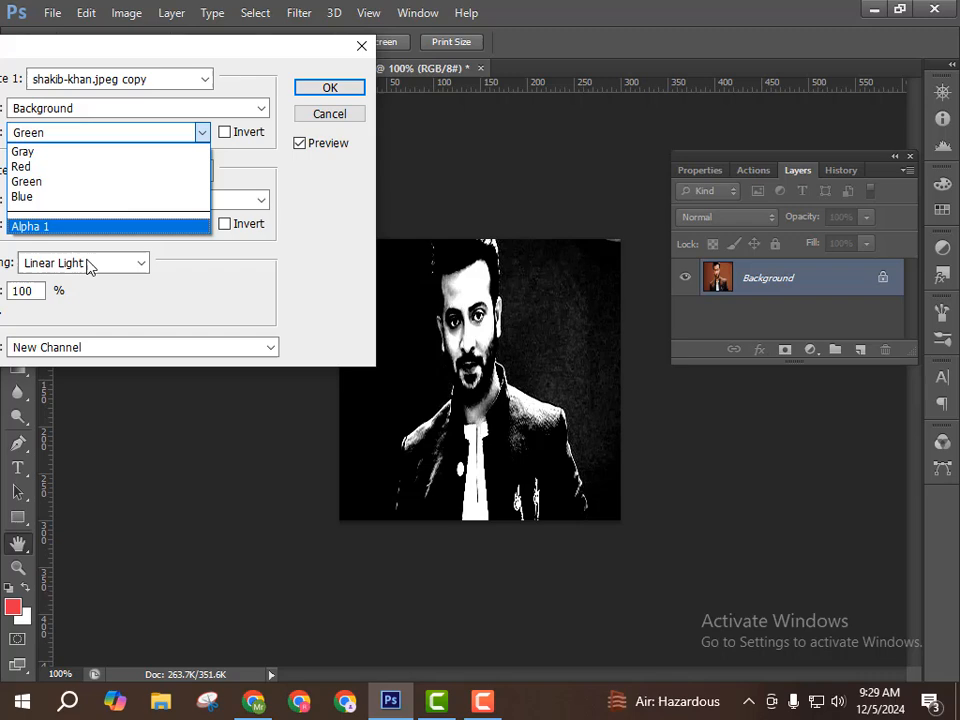
click(50, 152)
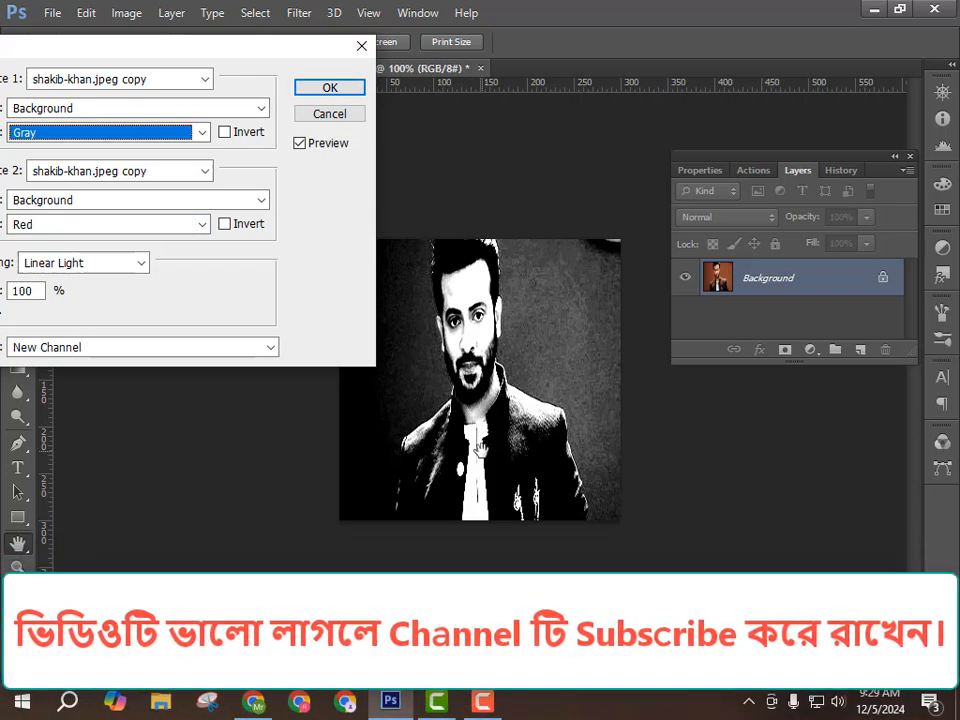
click(358, 46)
click(128, 13)
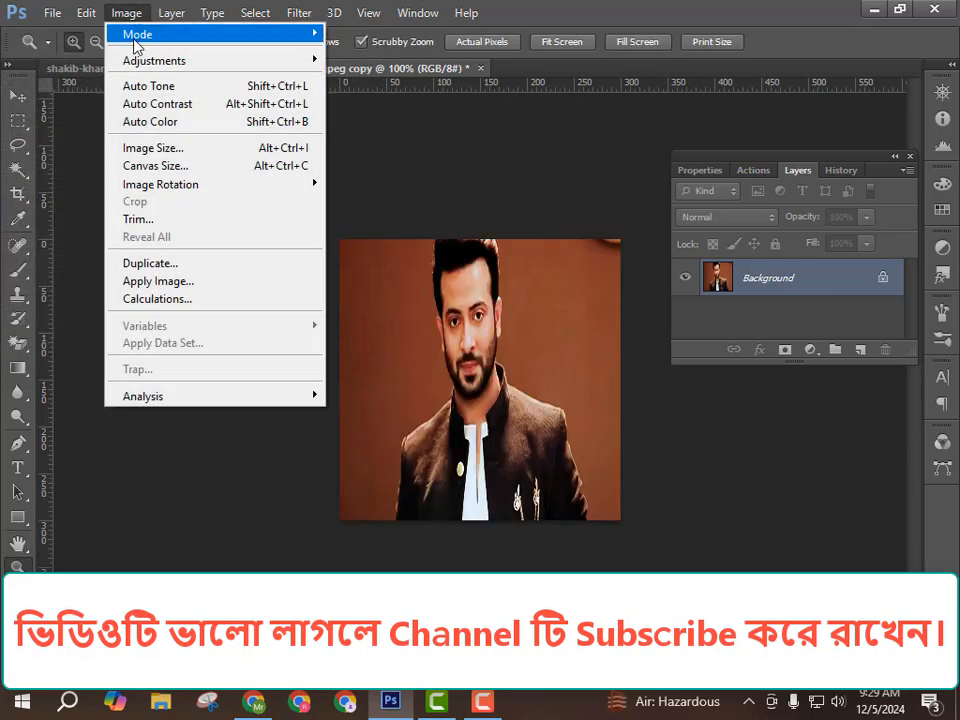
mouse_move(310, 400)
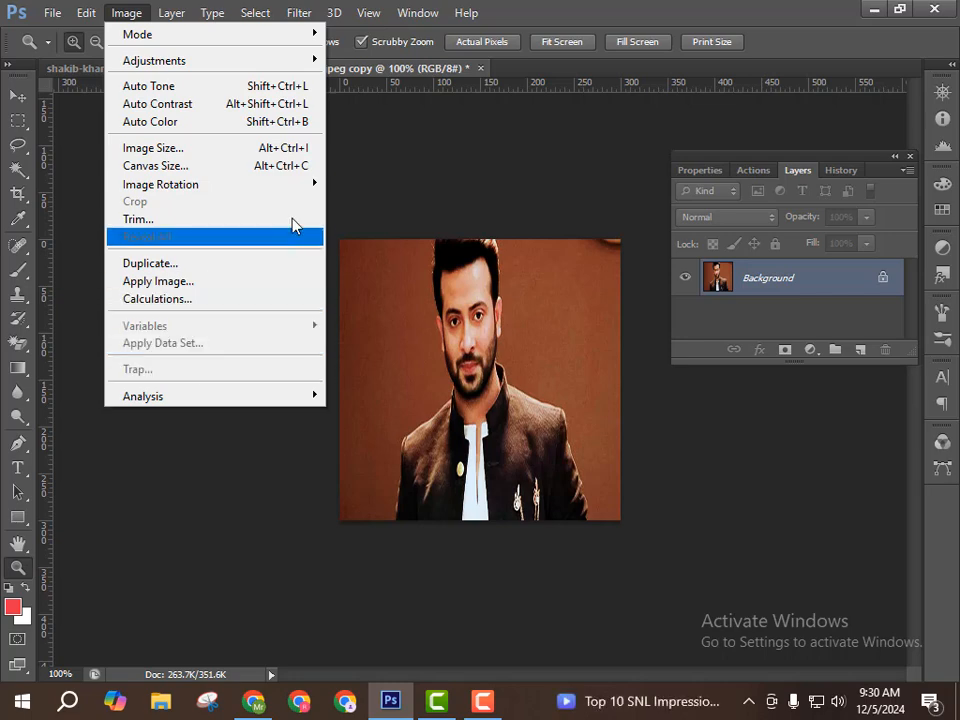
click(385, 173)
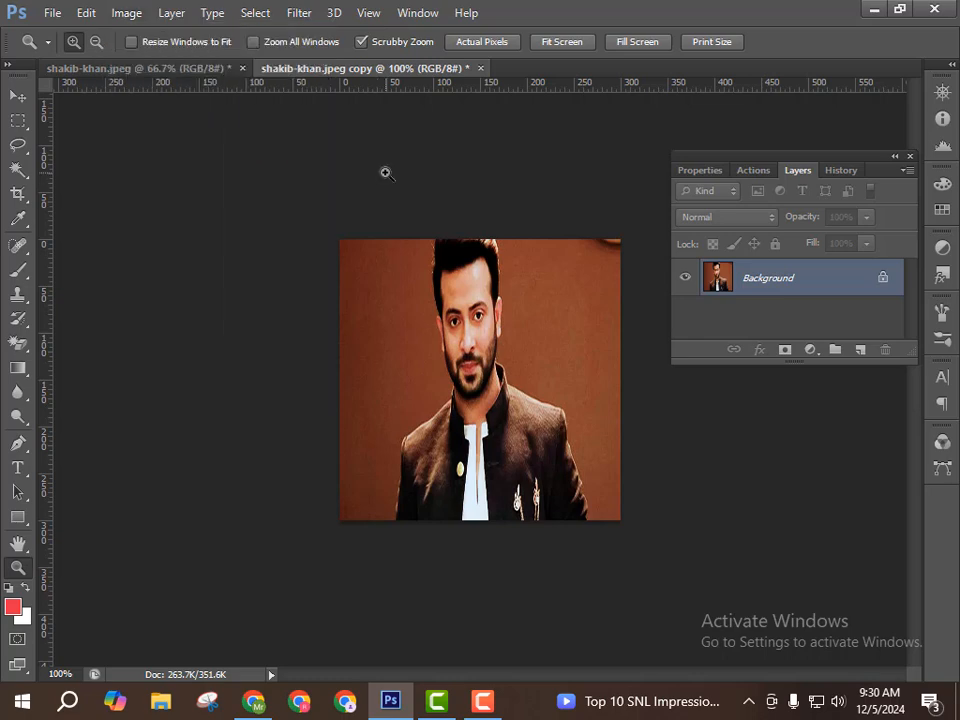